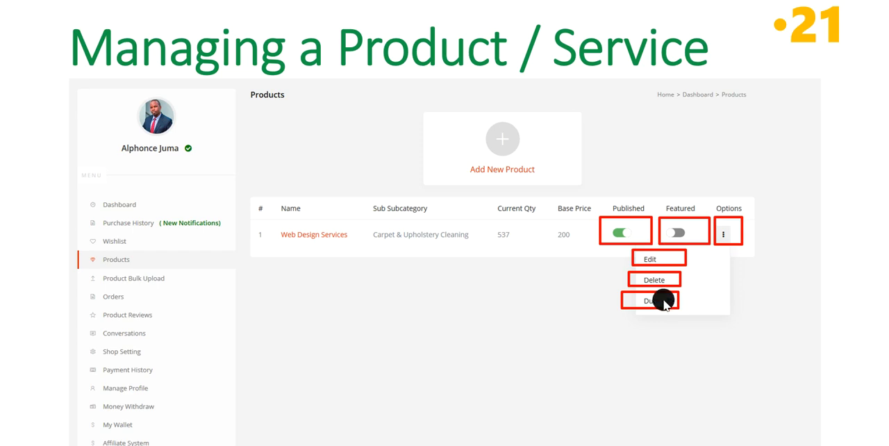
End the slide show after its closing slide and switch to the Mybigorder site in the browser.
key("Right")
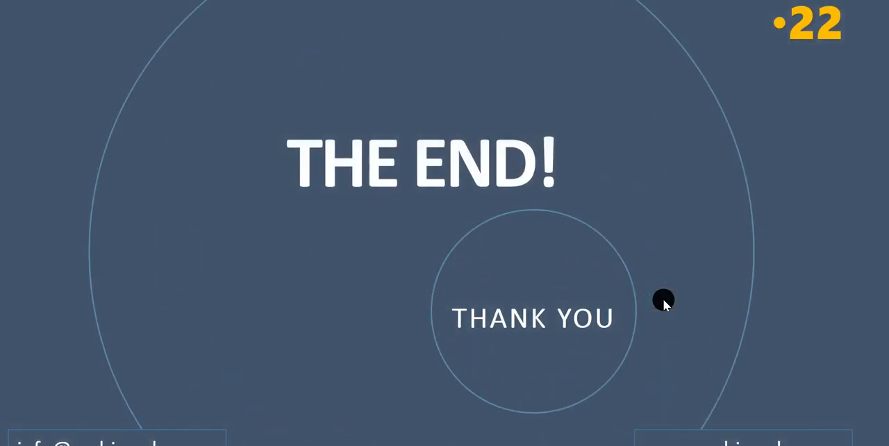
key("Escape")
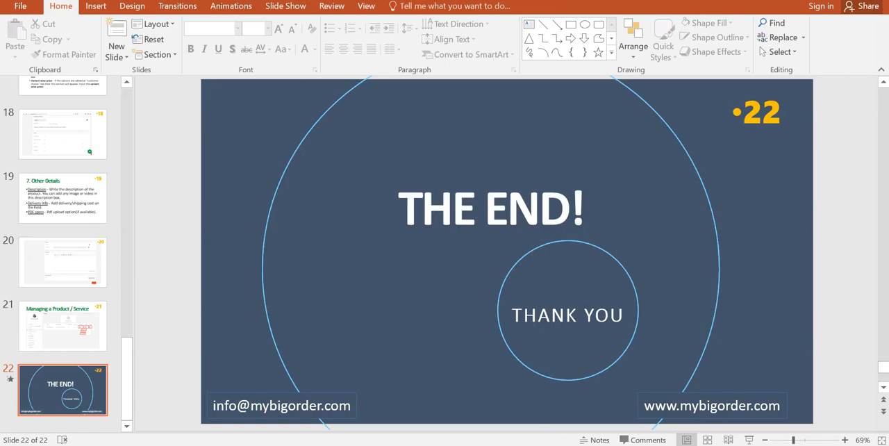
key("alt+Tab")
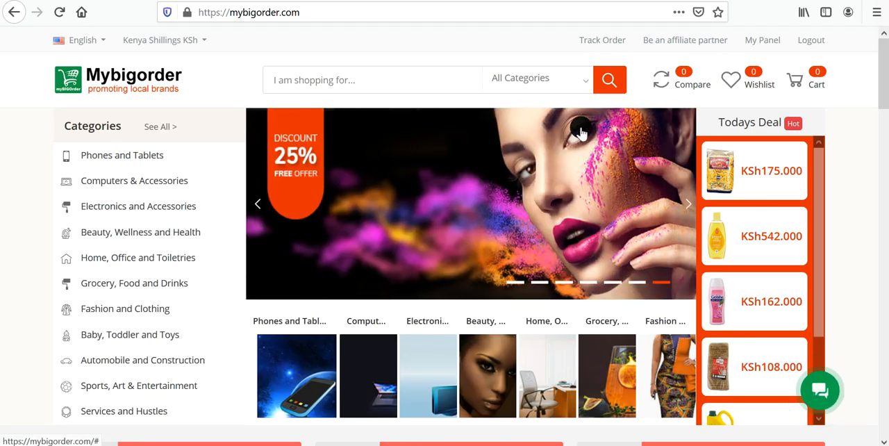
Open the seller panel and look through the dashboard's account menu, order summary, products, shop and payment sections.
left_click(763, 42)
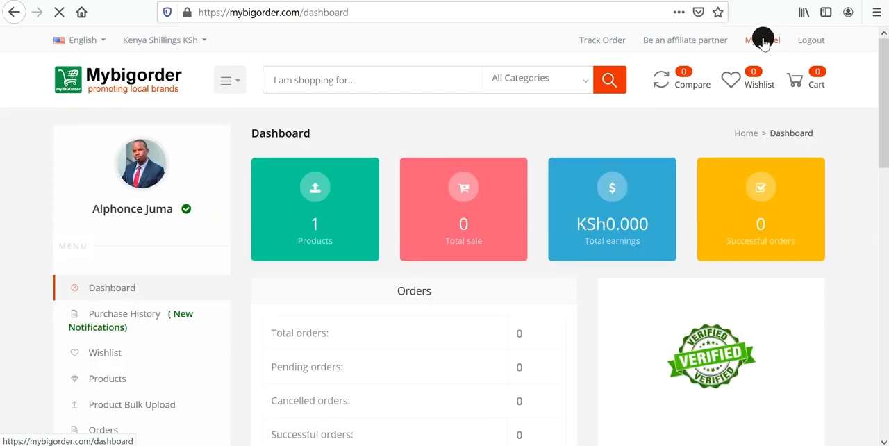
scroll(217, 193, "down", 2)
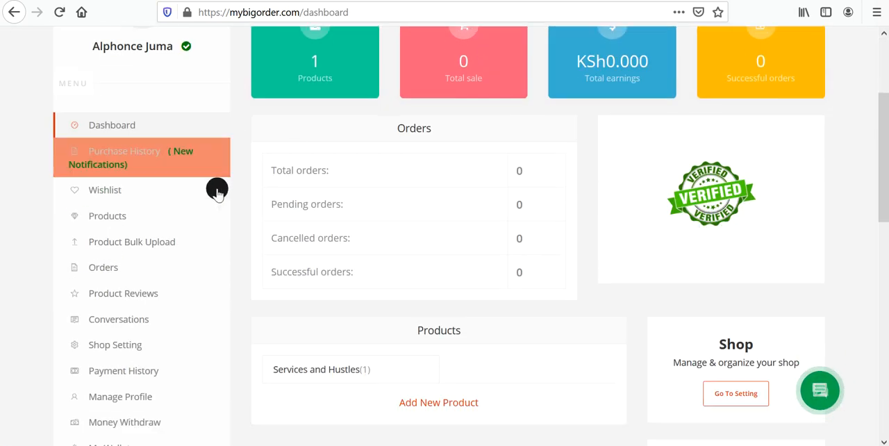
scroll(202, 208, "down", 1)
scroll(139, 298, "down", 4)
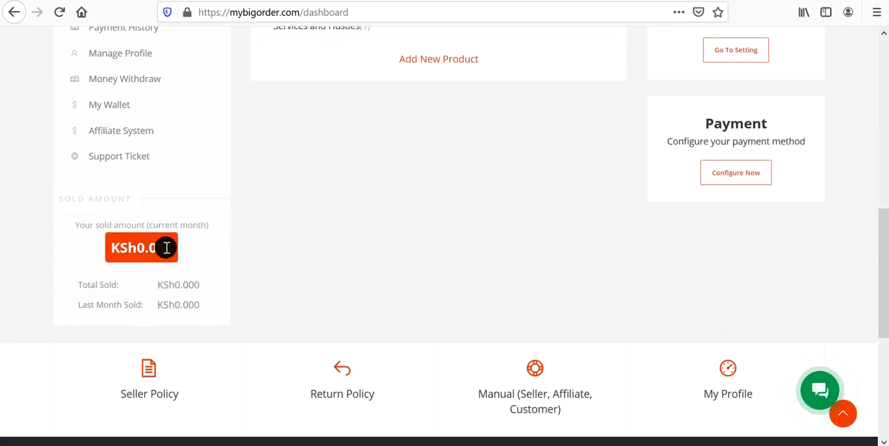
scroll(170, 247, "up", 3)
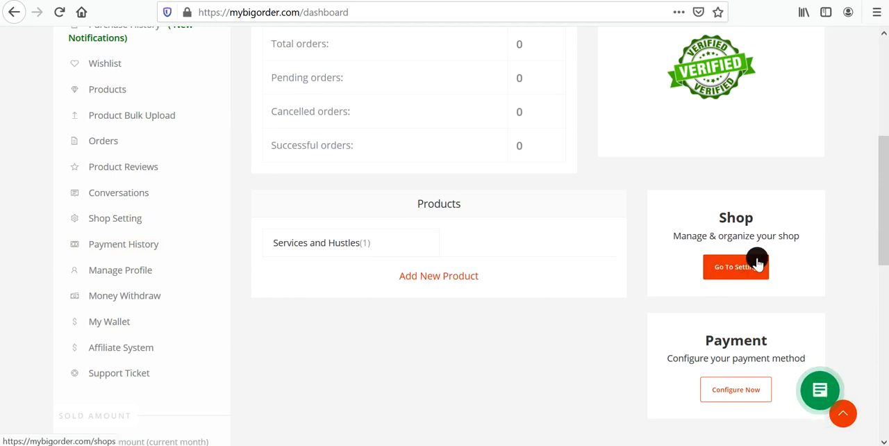
scroll(748, 246, "up", 3)
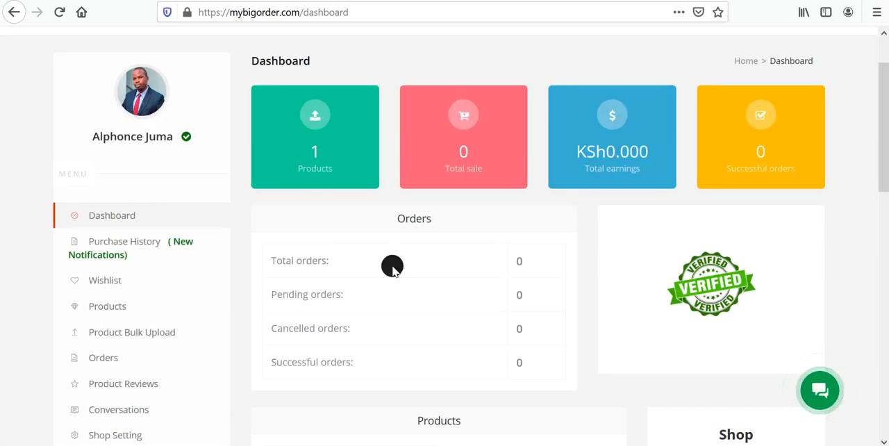
scroll(360, 254, "down", 2)
scroll(418, 298, "up", 3)
scroll(212, 287, "down", 1)
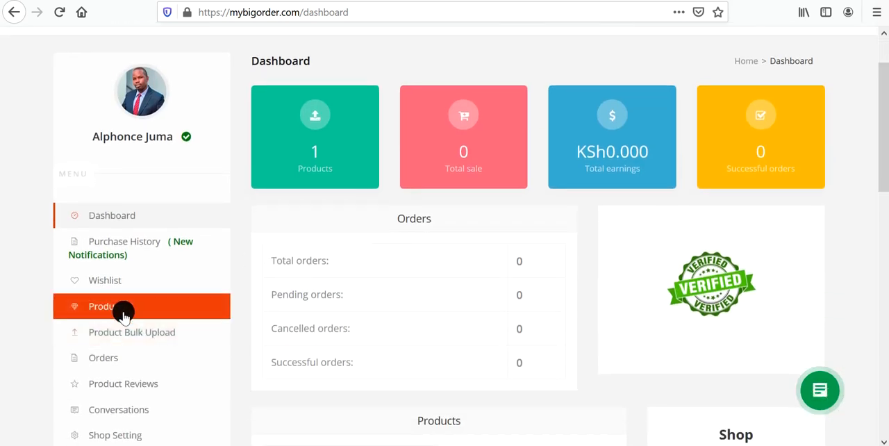
Start a new product from the seller's product list and set its category to Phones and Tablets > Mobile Phones > iPhones.
left_click(119, 314)
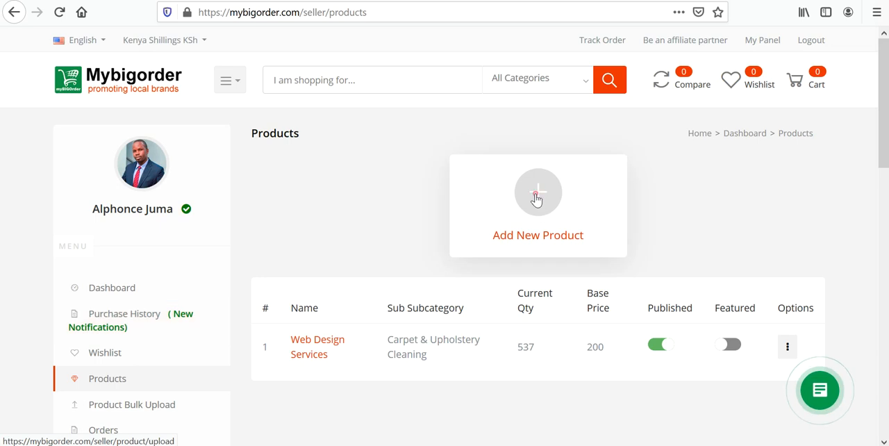
left_click(575, 209)
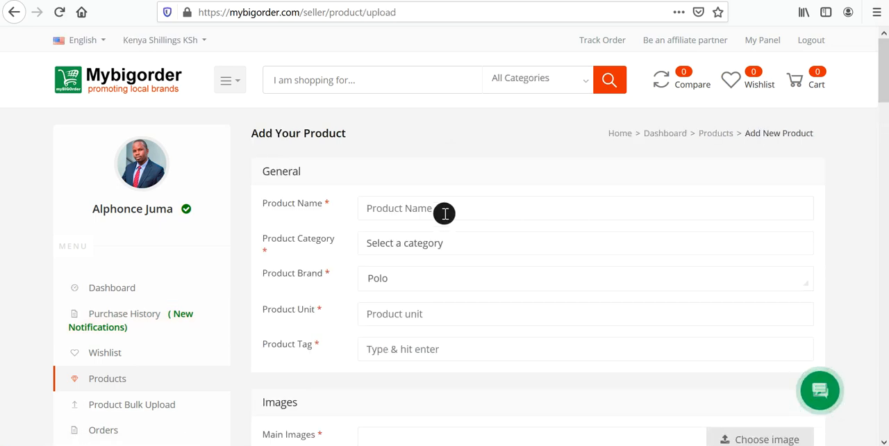
left_click(411, 244)
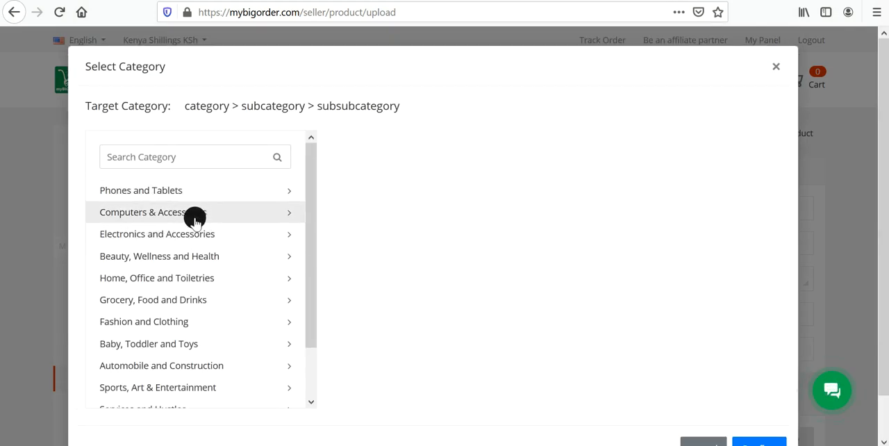
left_click(292, 201)
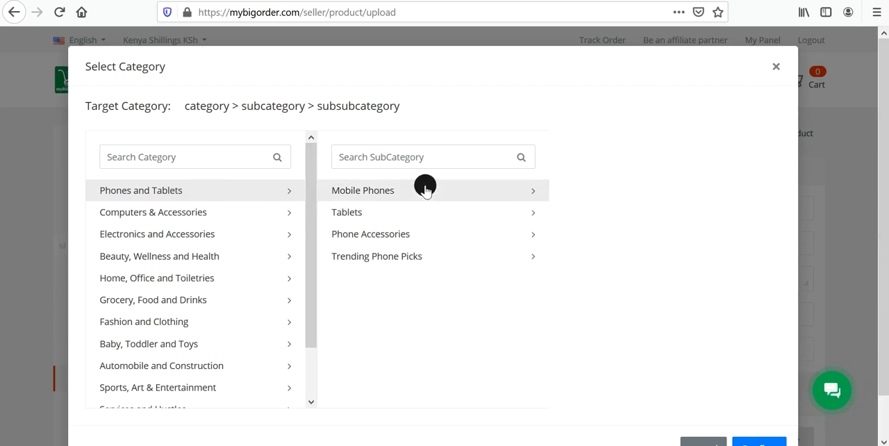
left_click(546, 191)
left_click(588, 212)
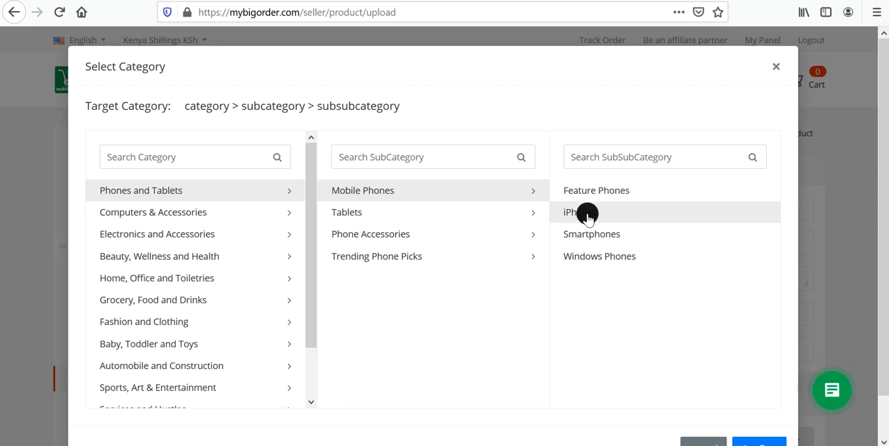
left_click(742, 440)
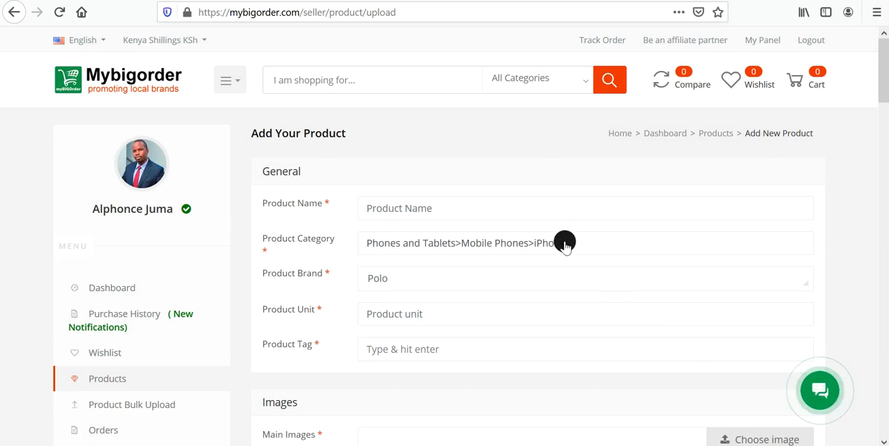
Search the product brands for "brit" and choose Sky brite.
left_click(416, 278)
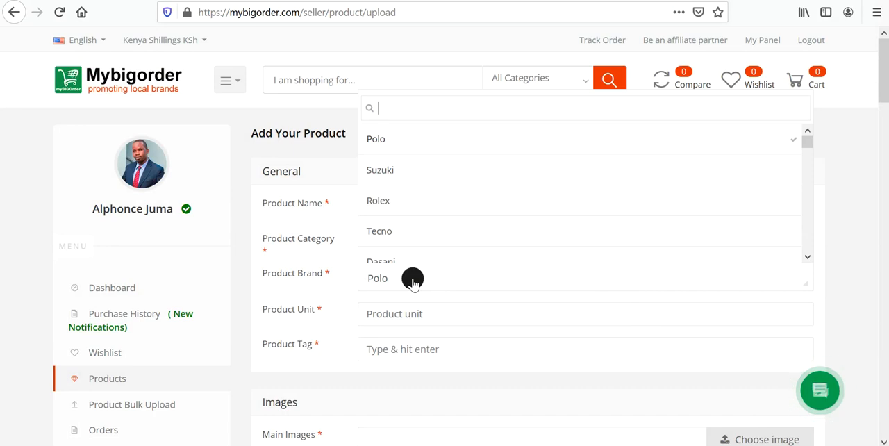
type("bri")
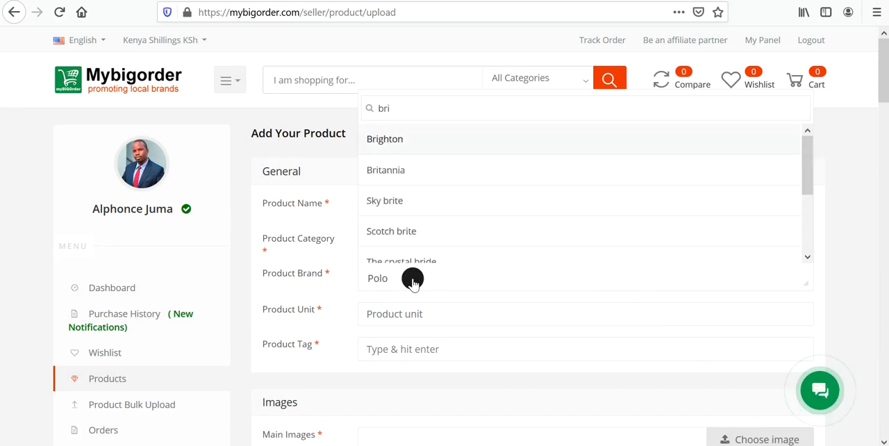
type("ta")
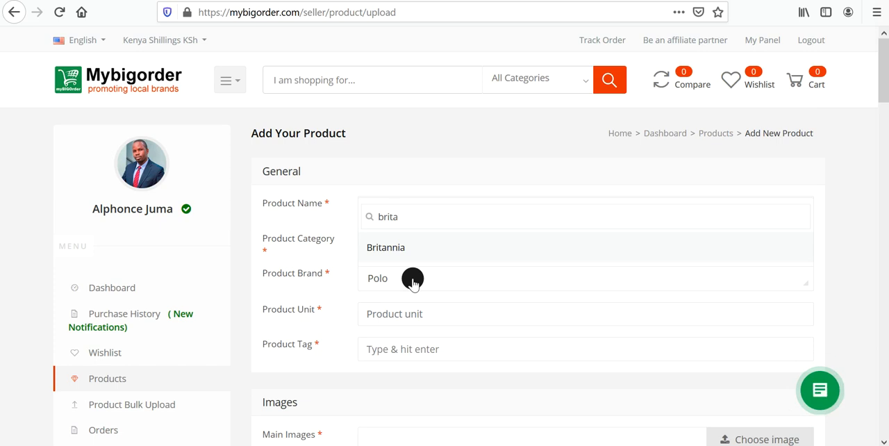
key("BackSpace")
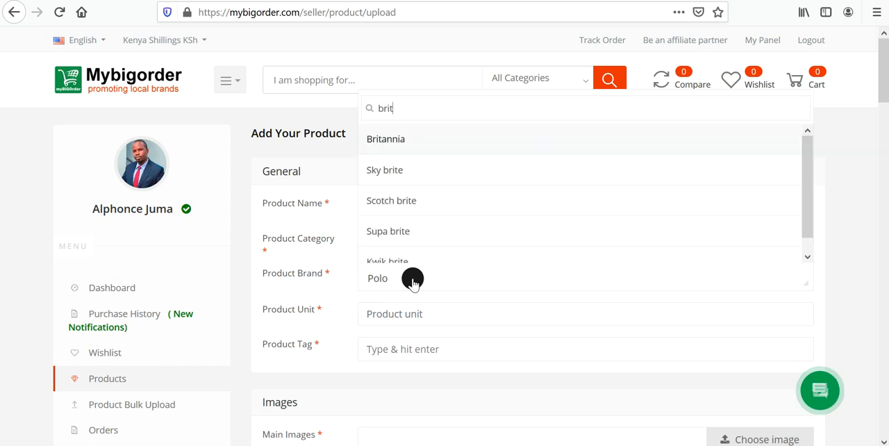
left_click(409, 171)
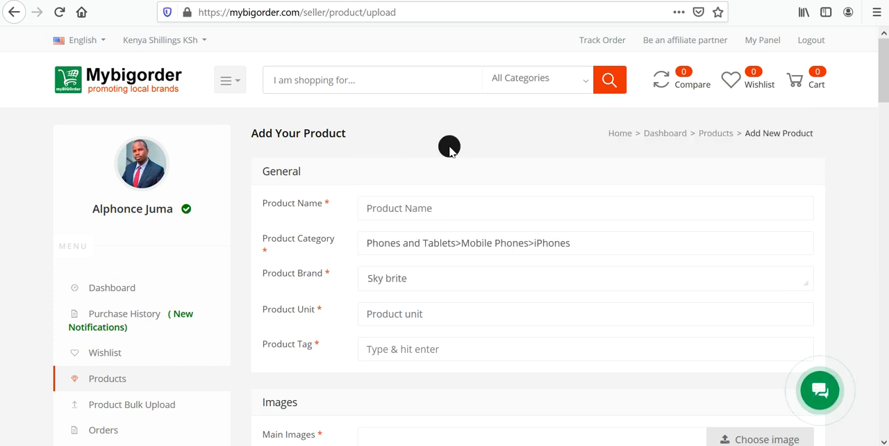
Set the product brand to Generic not specific and the product unit to pc.
left_click(410, 277)
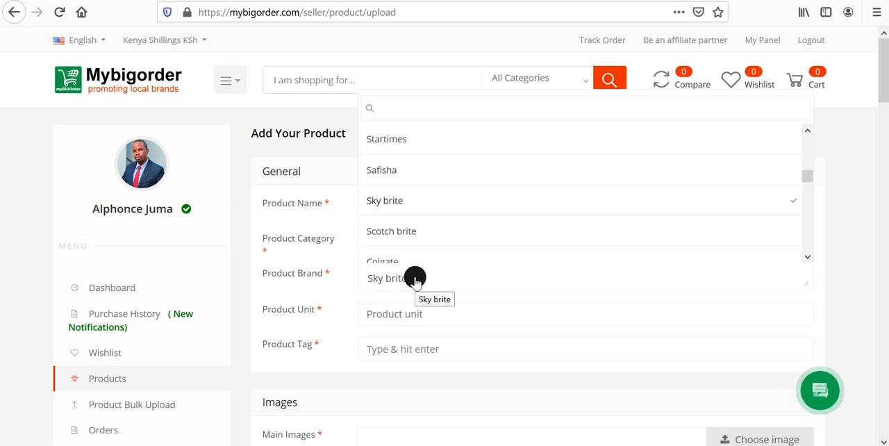
type("sp")
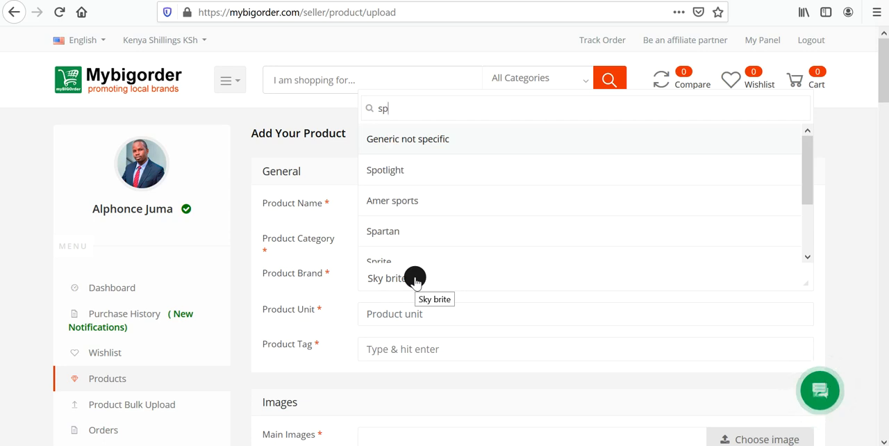
left_click(420, 132)
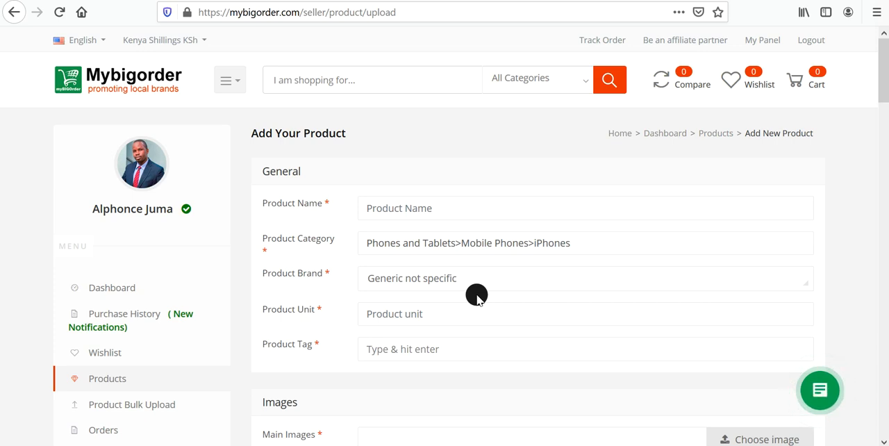
left_click(399, 317)
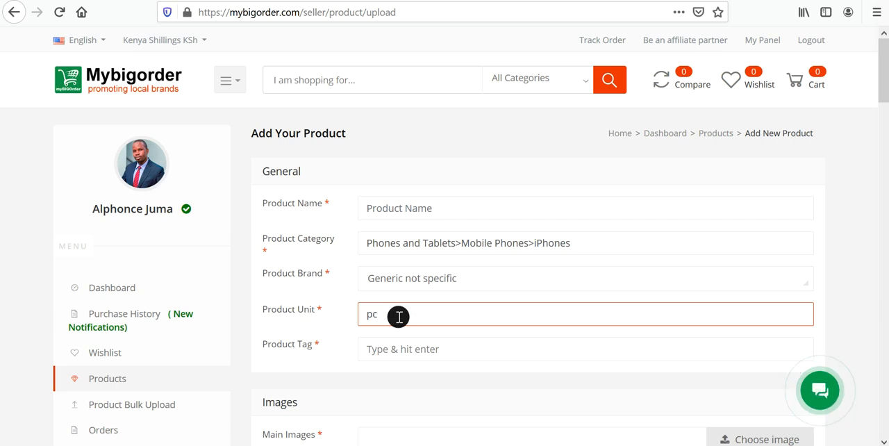
left_click(384, 352)
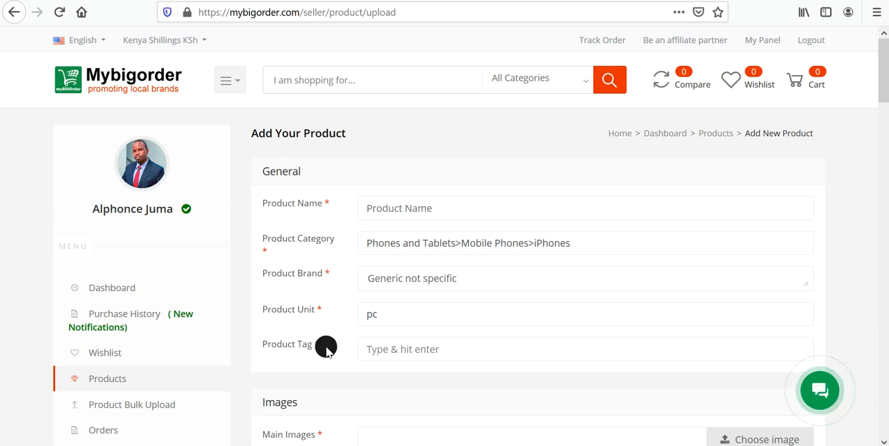
Choose emblemtujikinge.png as the product's main image and add three more main image slots.
scroll(327, 341, "down", 3)
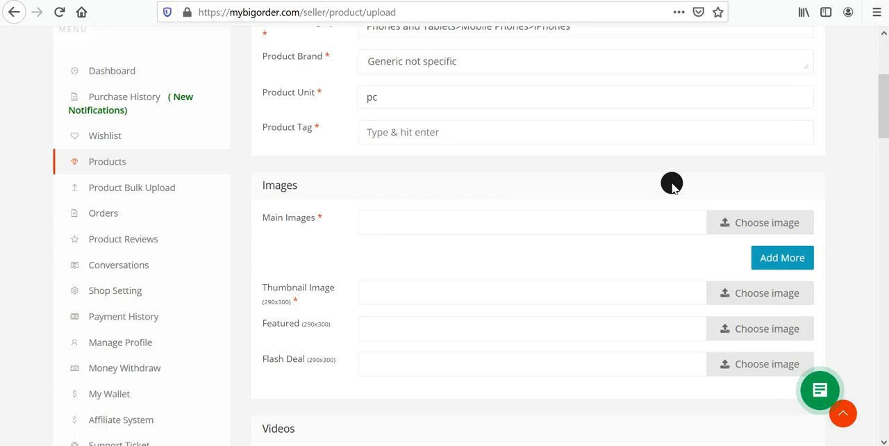
left_click(759, 227)
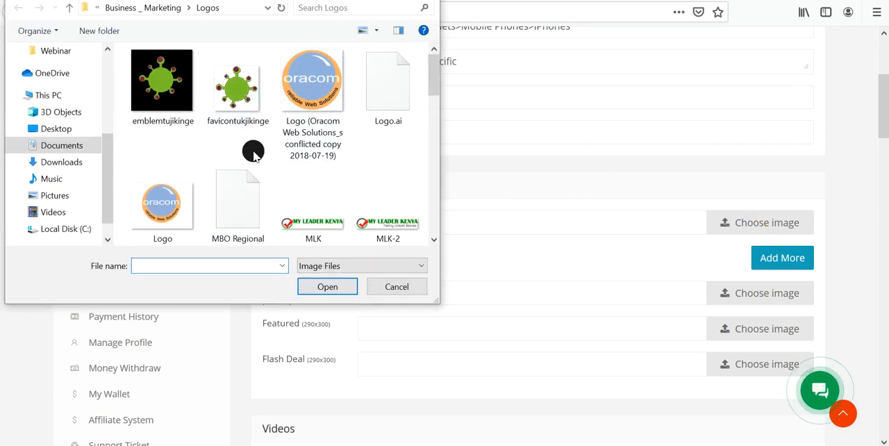
double_click(156, 81)
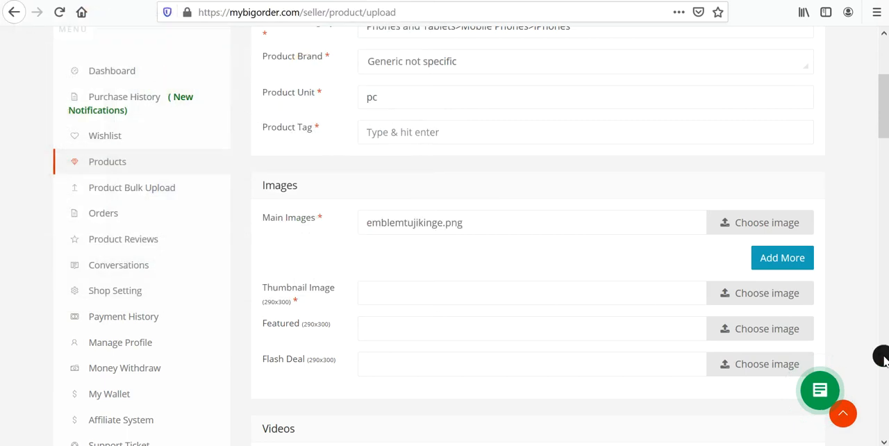
left_click(784, 264)
left_click(780, 292)
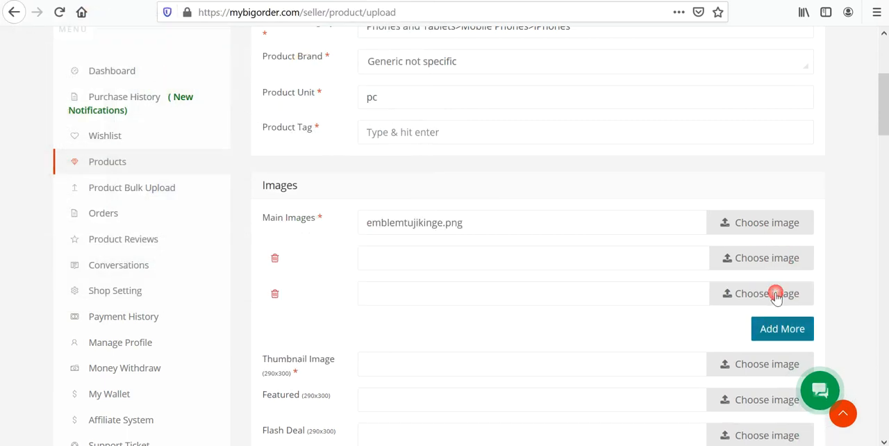
left_click(783, 327)
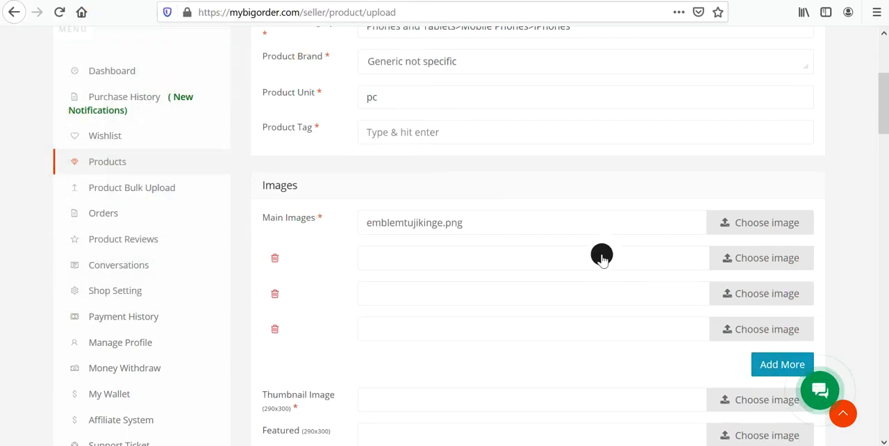
Return to the seller's product list and open the shop's Computers & Accessories category.
left_click(14, 12)
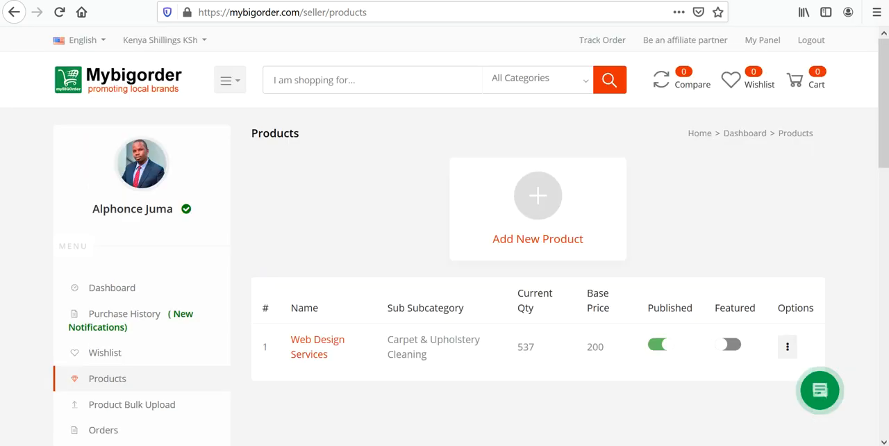
mouse_move(227, 81)
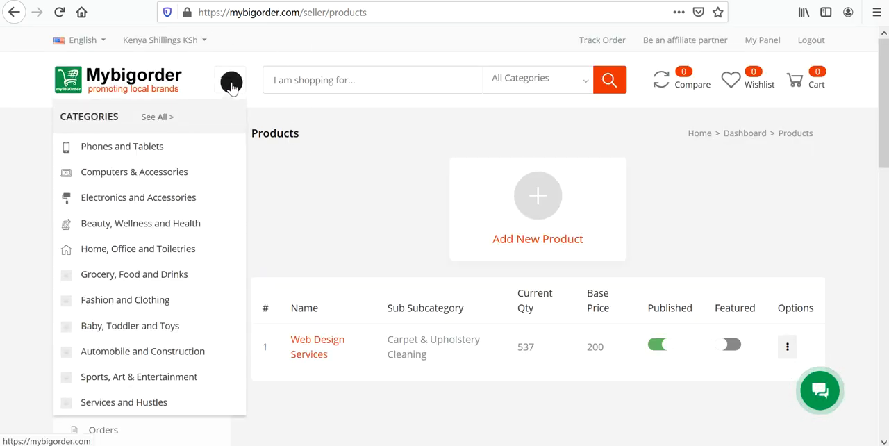
mouse_move(160, 164)
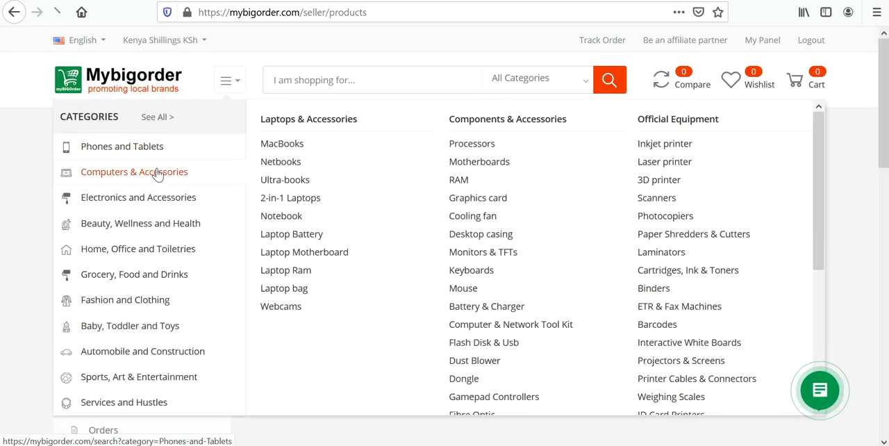
left_click(219, 172)
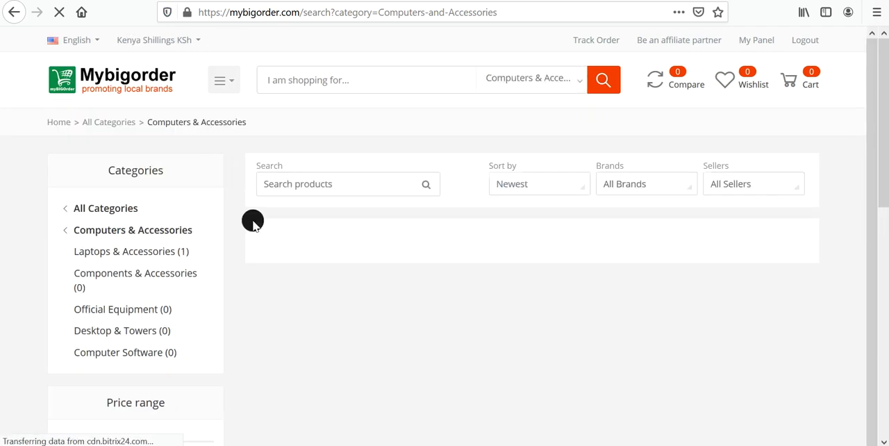
Browse the Grocery, Food and Drinks category and open the Festival Liquid Food Colour product.
mouse_move(229, 81)
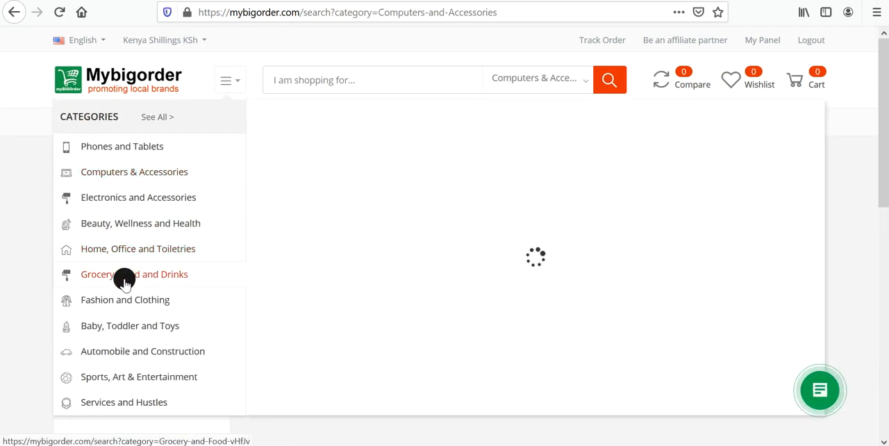
mouse_move(123, 277)
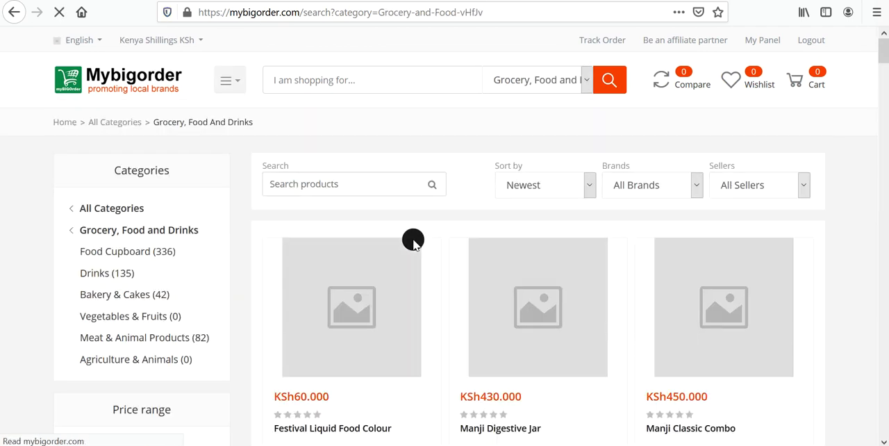
mouse_move(351, 306)
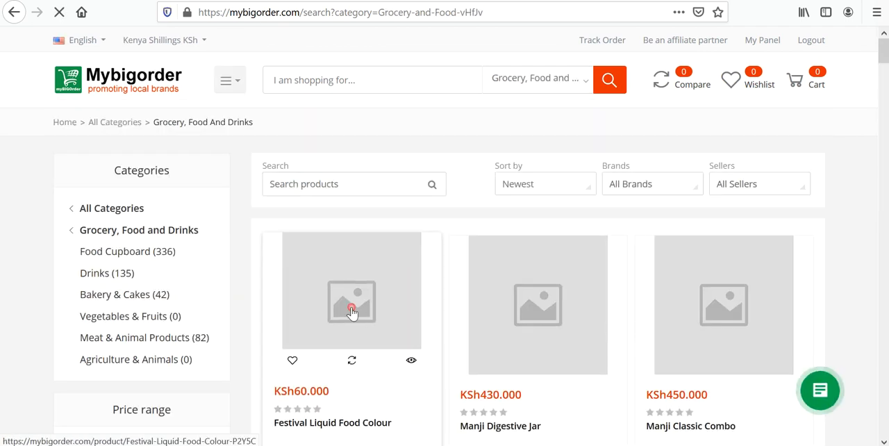
left_click(393, 310)
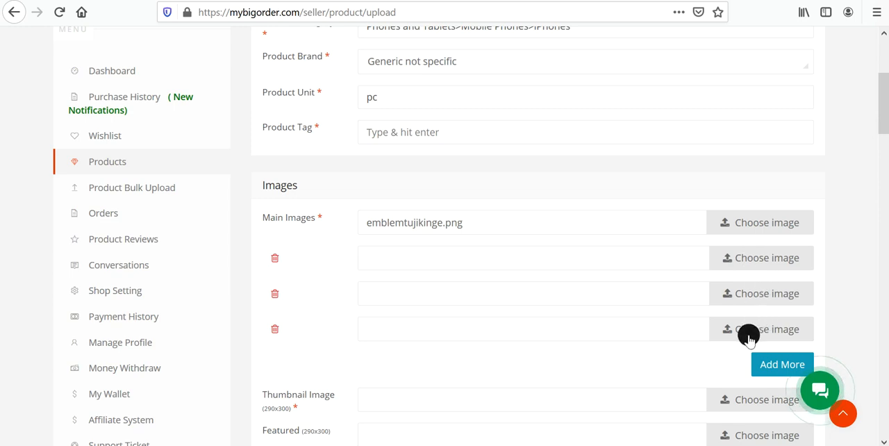
Add one more main image slot to the new product and compare with the images on the Festival Liquid Food Colour page.
left_click(782, 368)
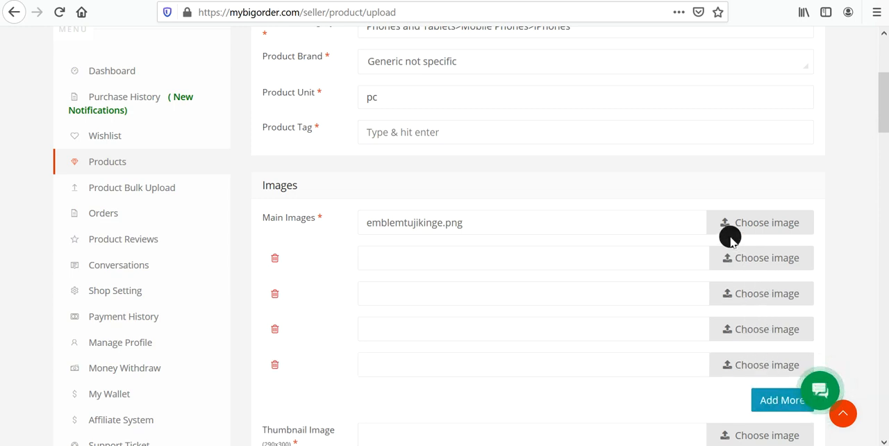
scroll(666, 224, "down", 1)
scroll(665, 224, "down", 3)
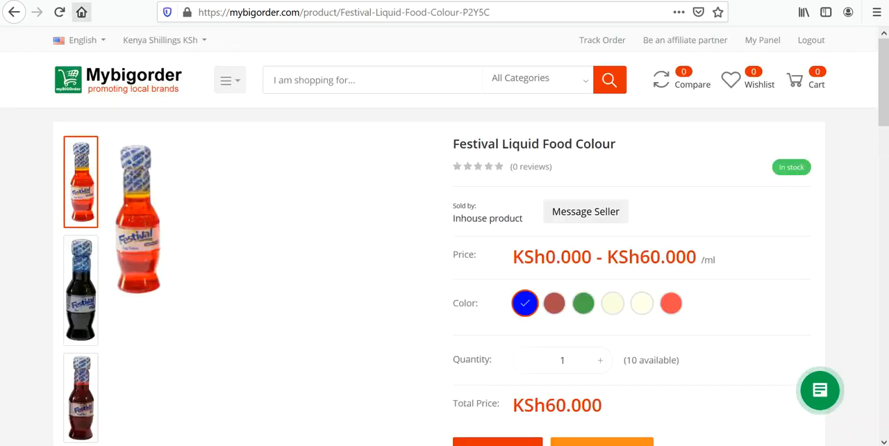
left_click(140, 95)
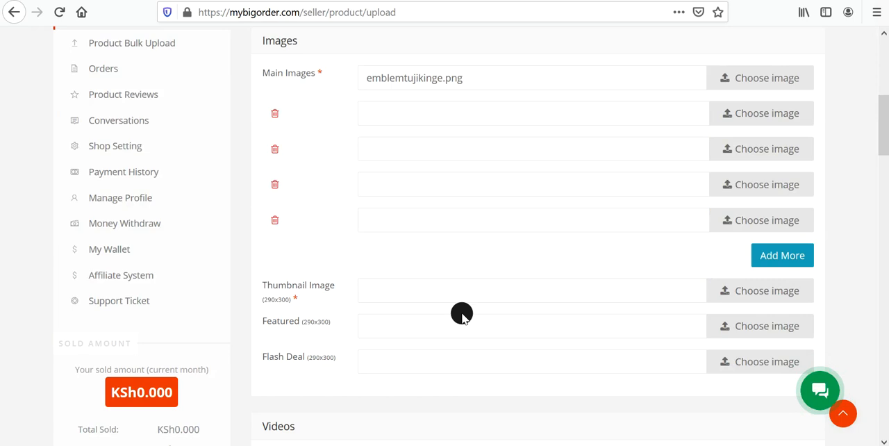
Choose Youtube as the product's video source and activate the Video URL field.
scroll(496, 317, "down", 5)
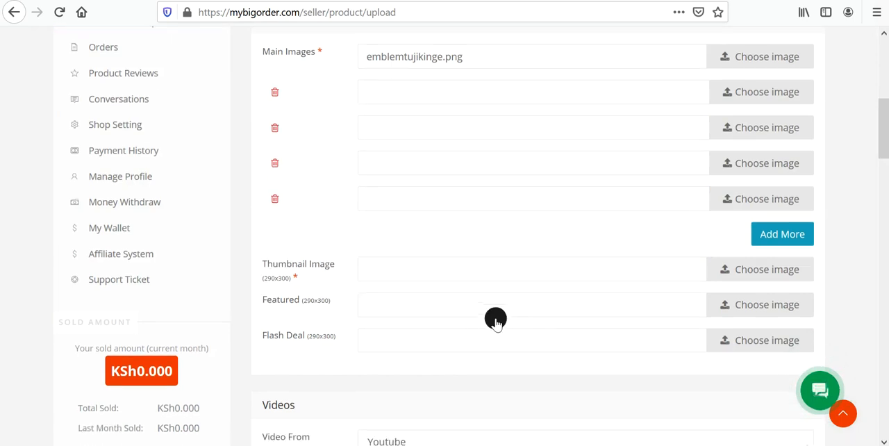
left_click(415, 256)
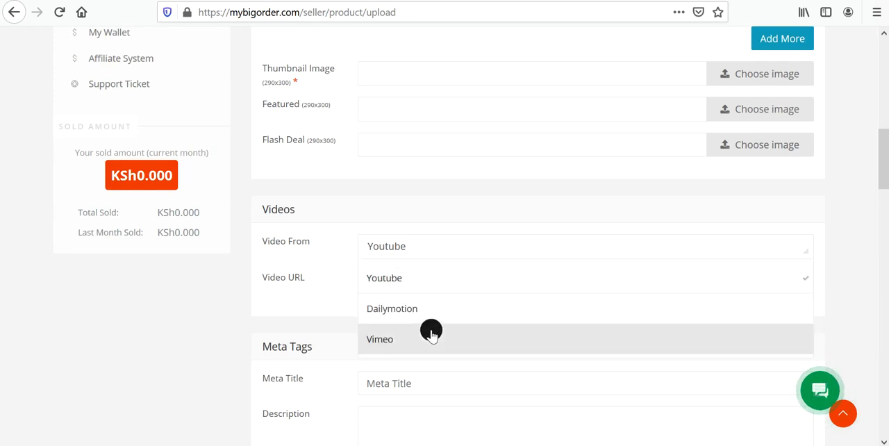
left_click(387, 288)
left_click(451, 285)
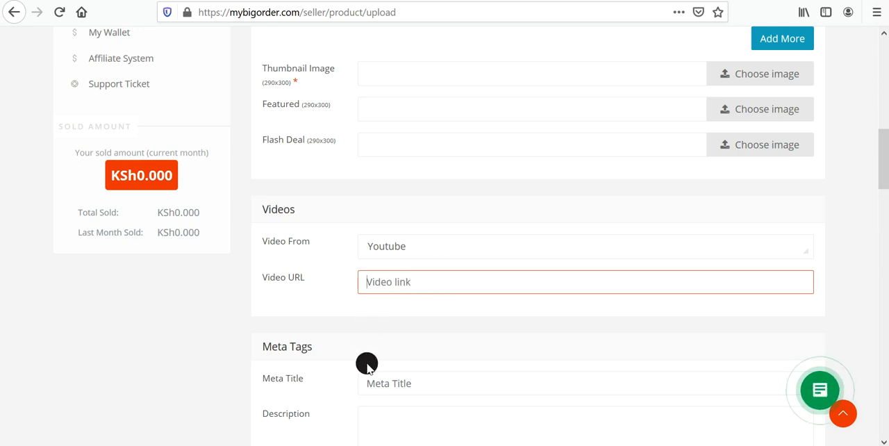
Examine the Meta Tags, Customer Choice and Price sections of the new product form.
scroll(367, 358, "down", 2)
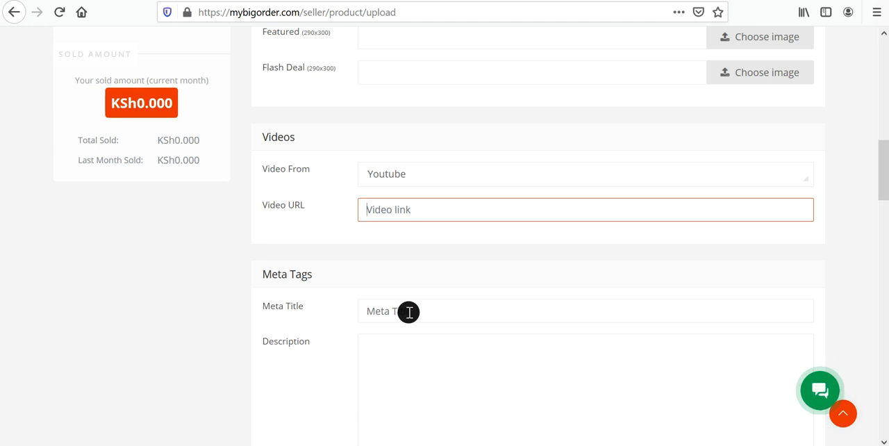
scroll(409, 311, "down", 2)
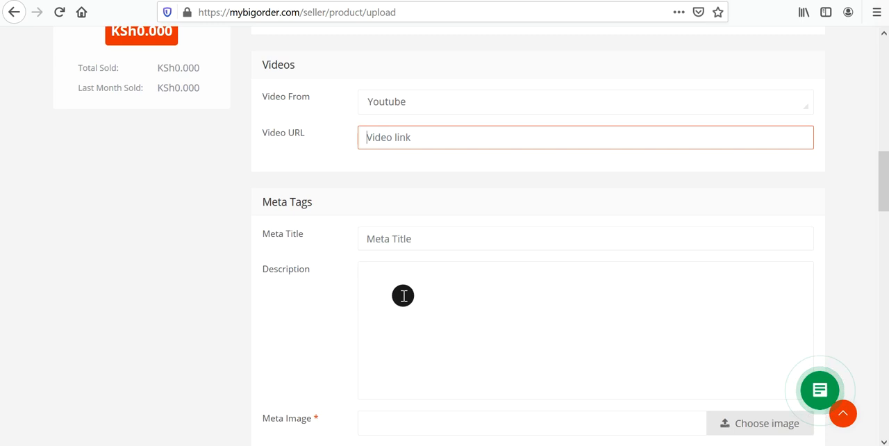
scroll(403, 295, "down", 4)
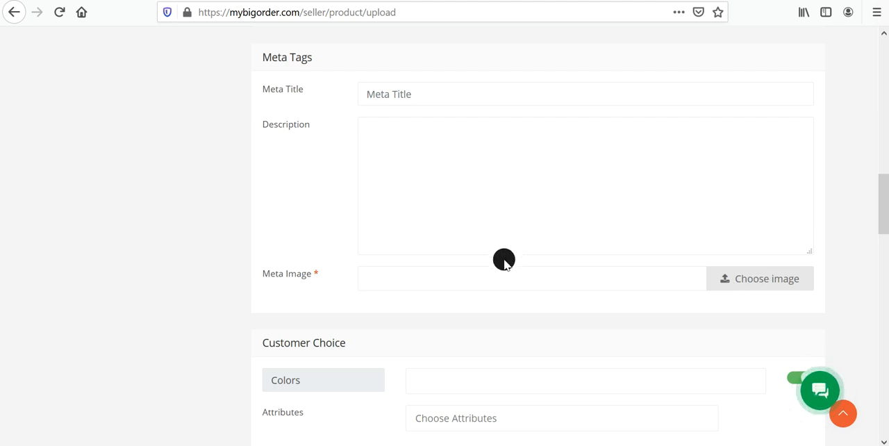
scroll(504, 259, "down", 3)
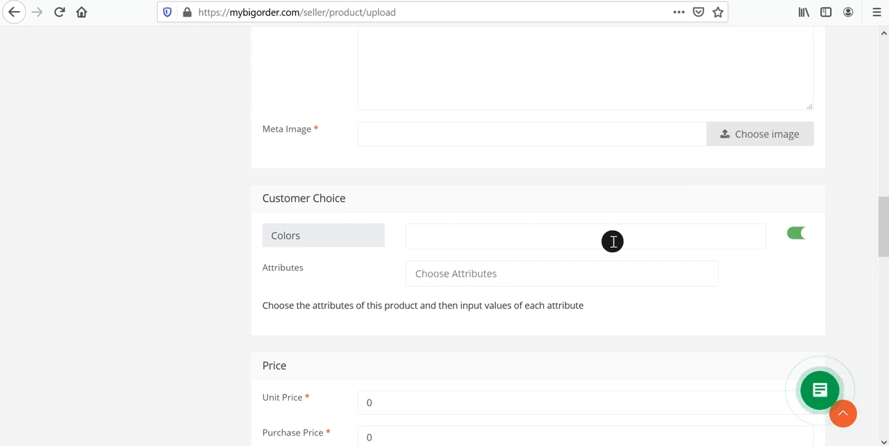
scroll(785, 231, "down", 3)
scroll(627, 234, "down", 2)
scroll(762, 213, "up", 3)
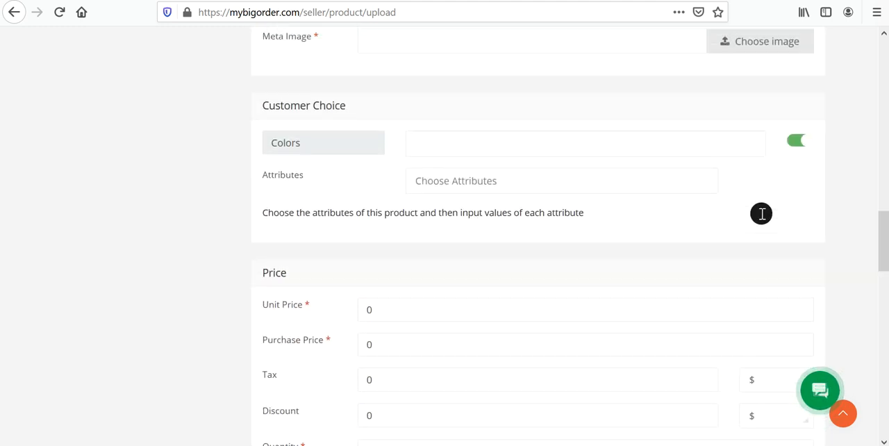
Switch the product's color choice off and back on.
left_click(796, 163)
left_click(796, 164)
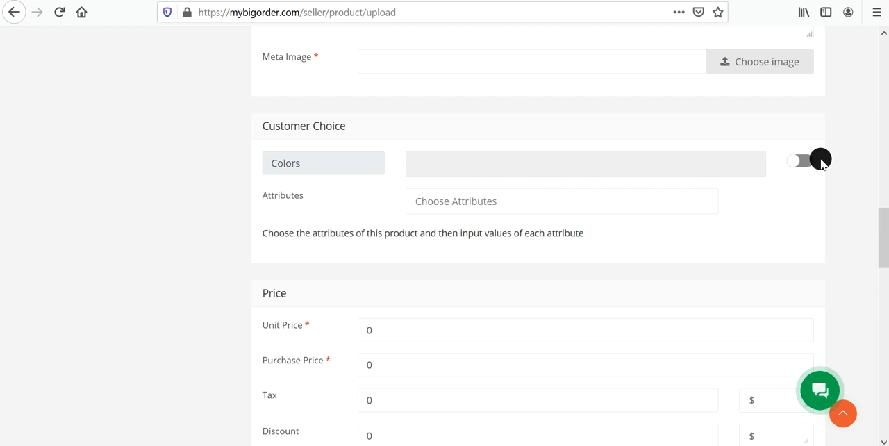
left_click(805, 165)
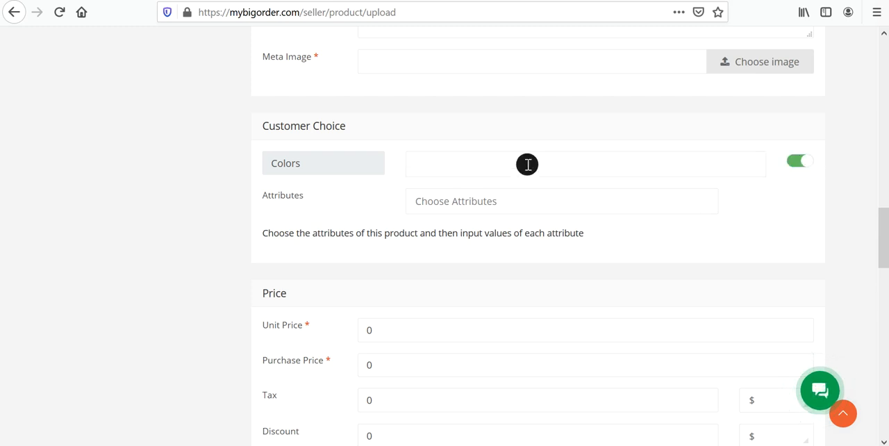
Add OrangeRed, ForestGreen and AliceBlue as the product's color choices, searching for "red", "gree" and "blu".
left_click(460, 165)
left_click(459, 165)
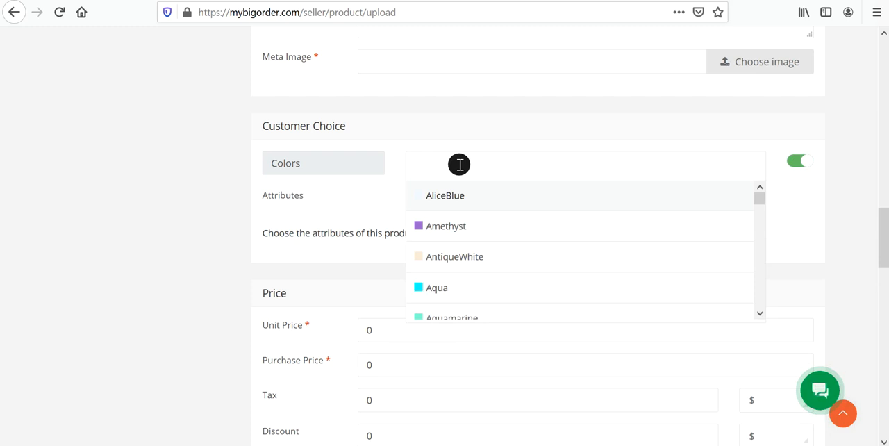
type("red")
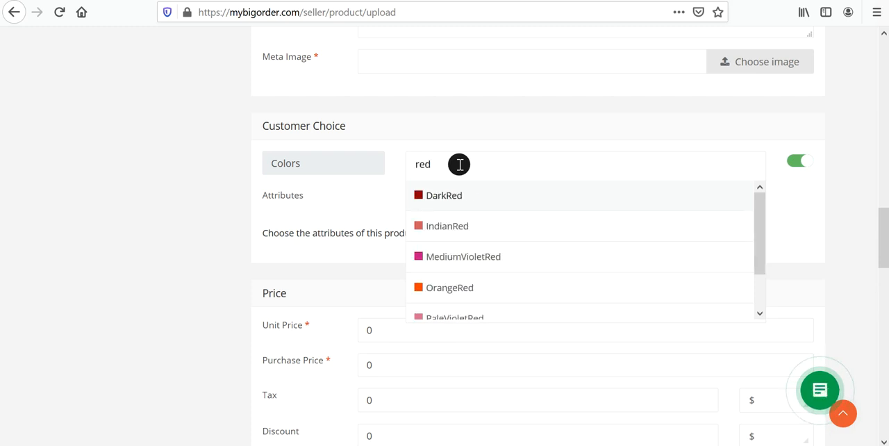
left_click(466, 285)
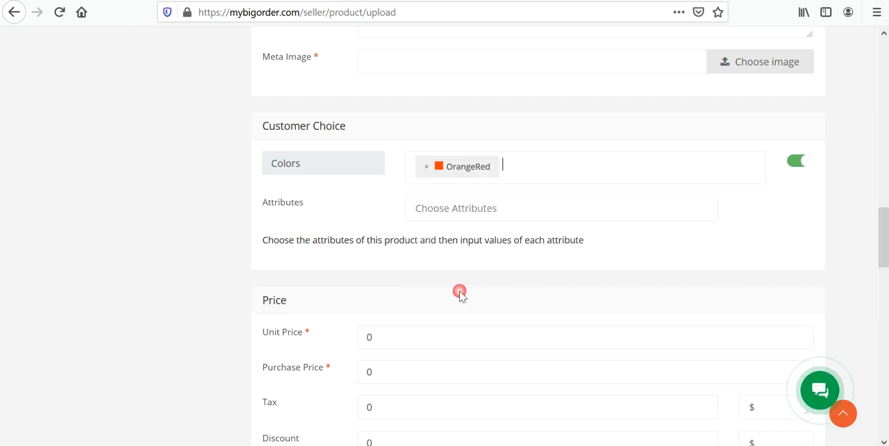
left_click(520, 175)
type("gree")
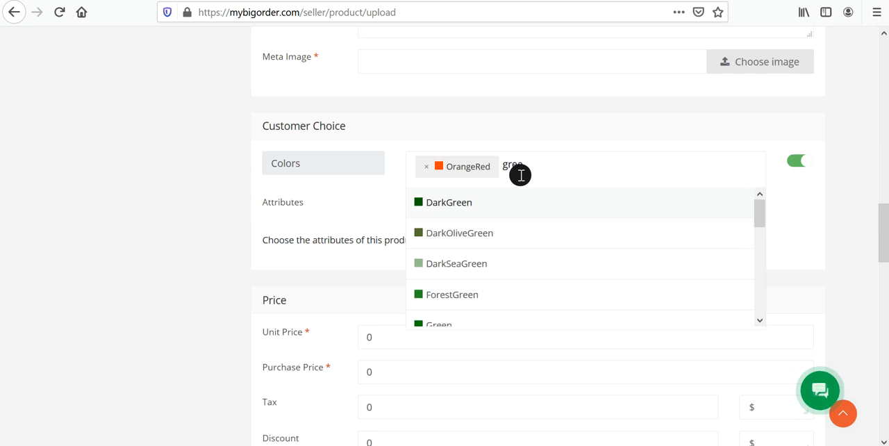
left_click(466, 296)
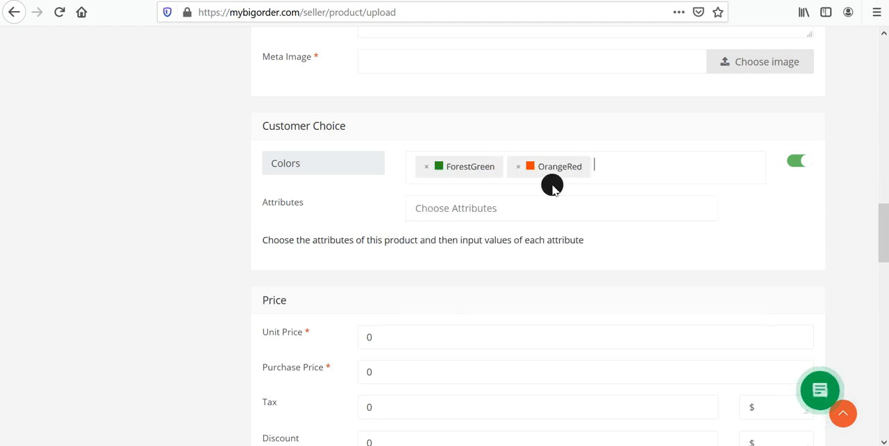
left_click(649, 168)
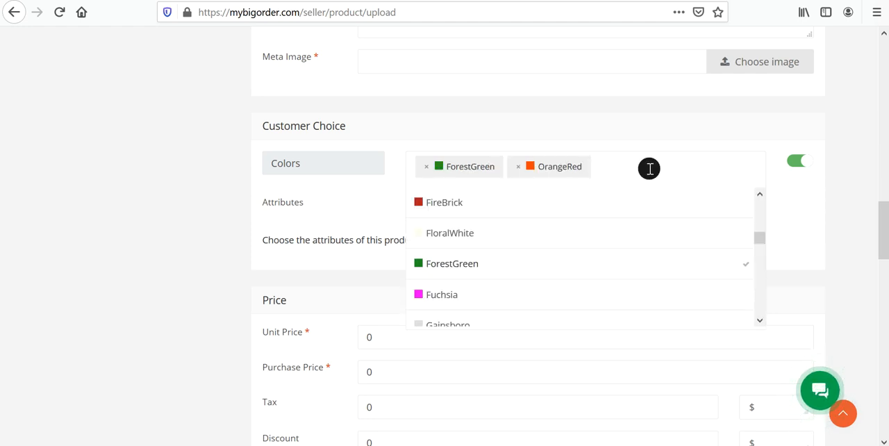
type("blu")
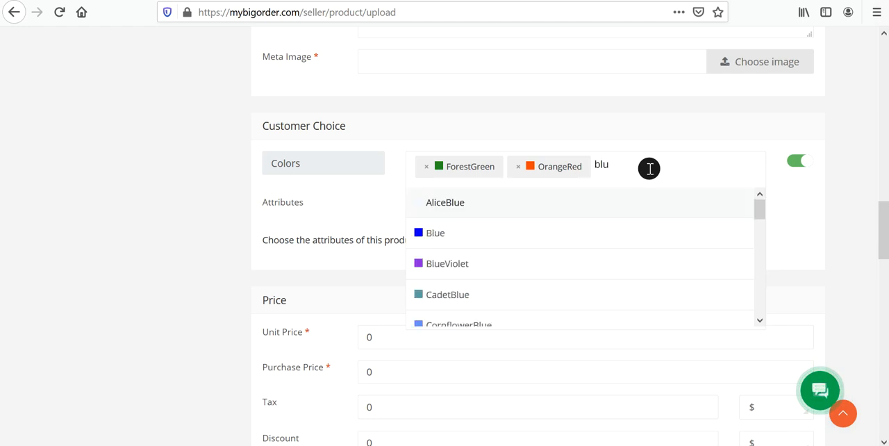
left_click(490, 210)
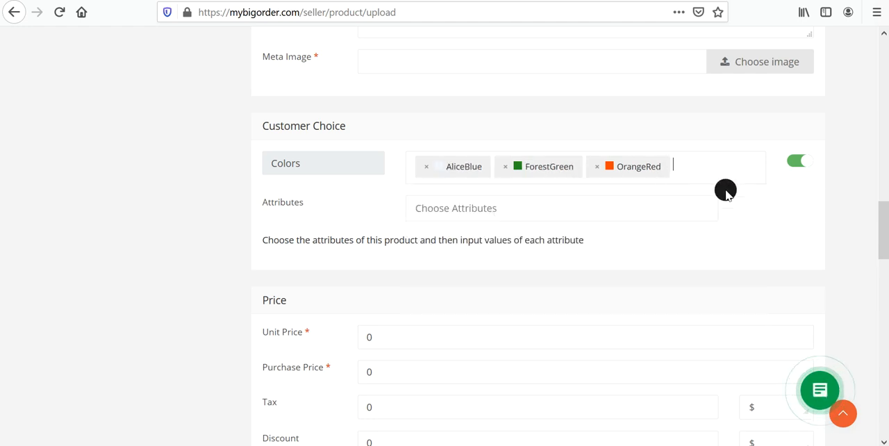
Examine the variant price, SKU and quantity fields for each color in the Price section.
scroll(788, 208, "down", 1)
scroll(531, 264, "down", 4)
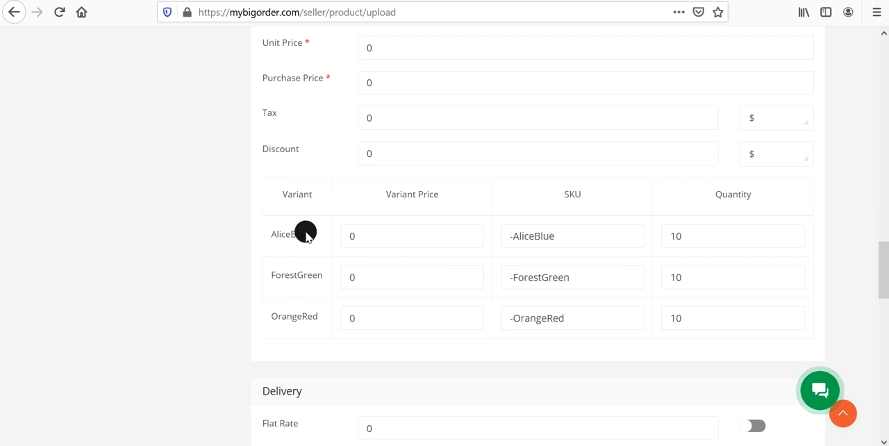
double_click(367, 234)
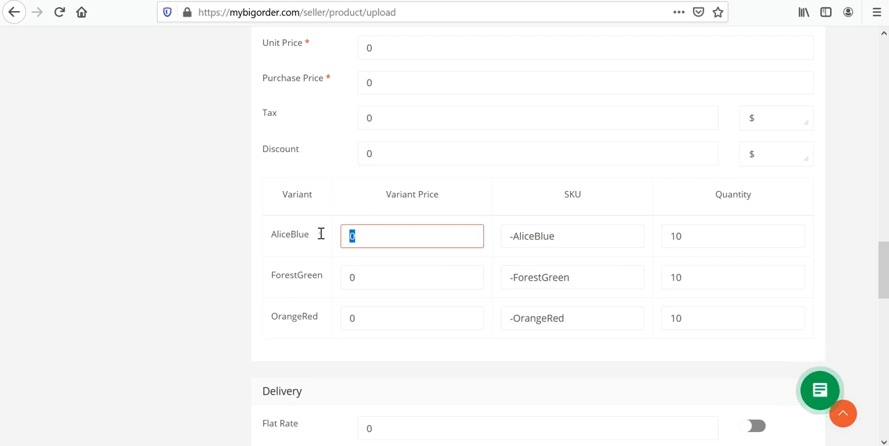
left_click(353, 273)
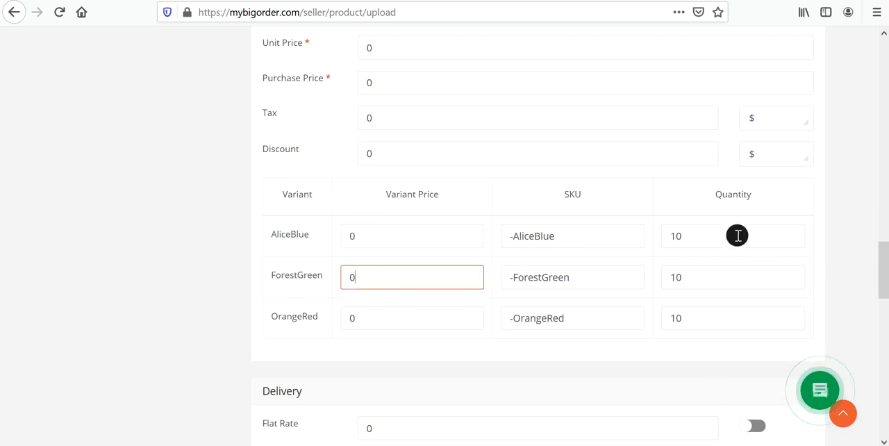
left_click(697, 235)
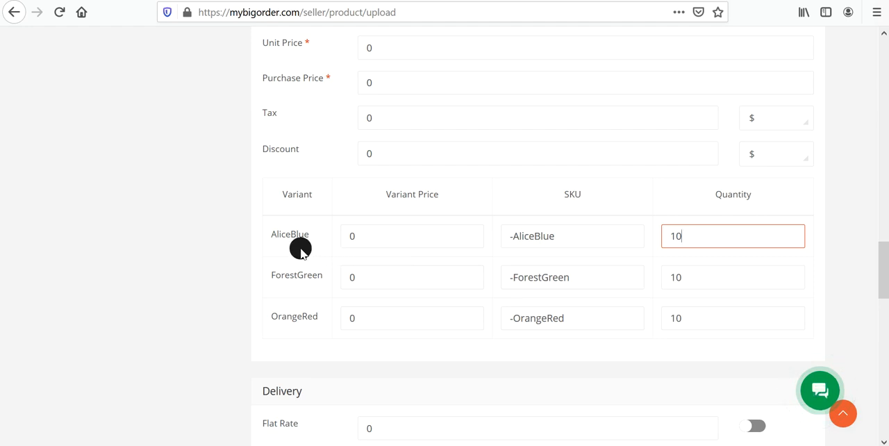
Add Size, Capacity and Age as the product's attributes in the Customer Choice section.
scroll(470, 240, "up", 3)
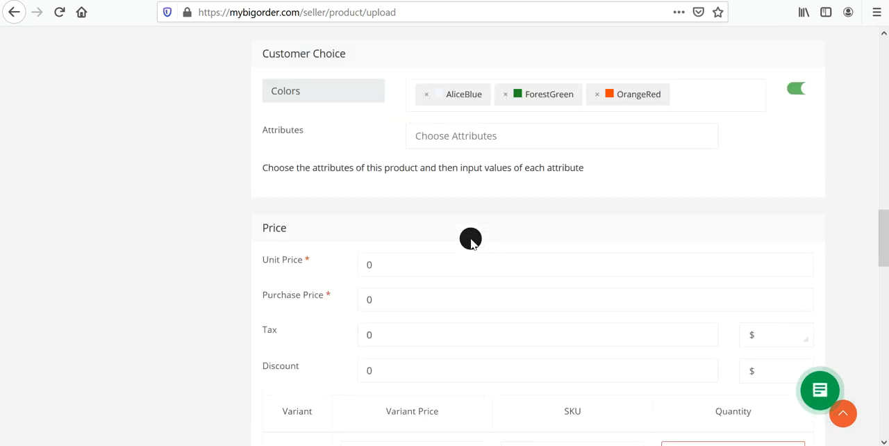
left_click(443, 136)
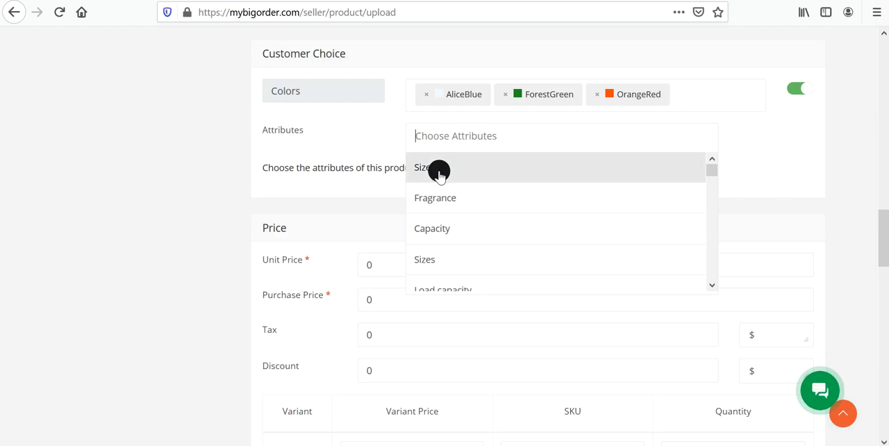
left_click(439, 169)
left_click(486, 144)
left_click(486, 152)
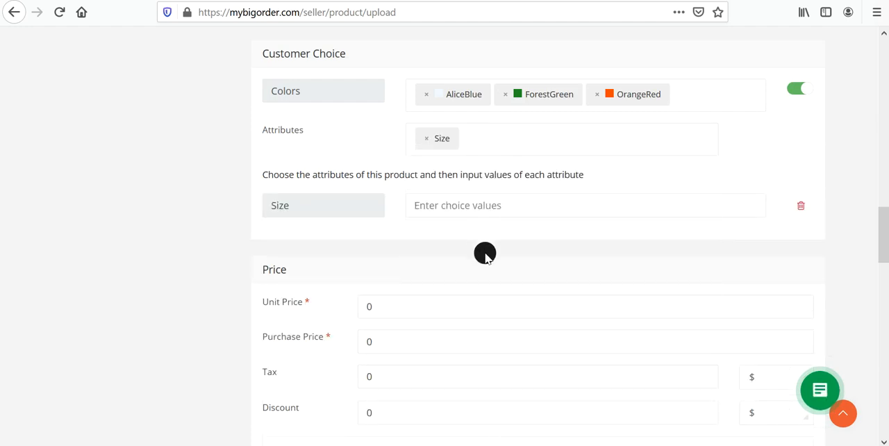
left_click(469, 138)
left_click(458, 234)
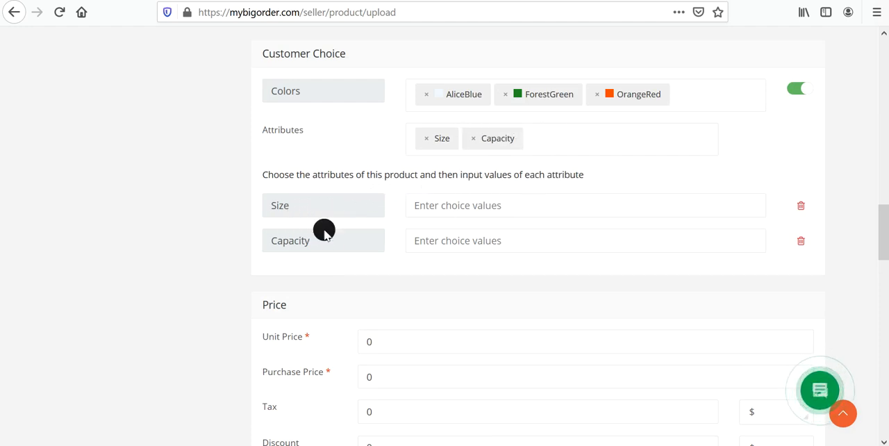
left_click(576, 137)
scroll(451, 254, "down", 3)
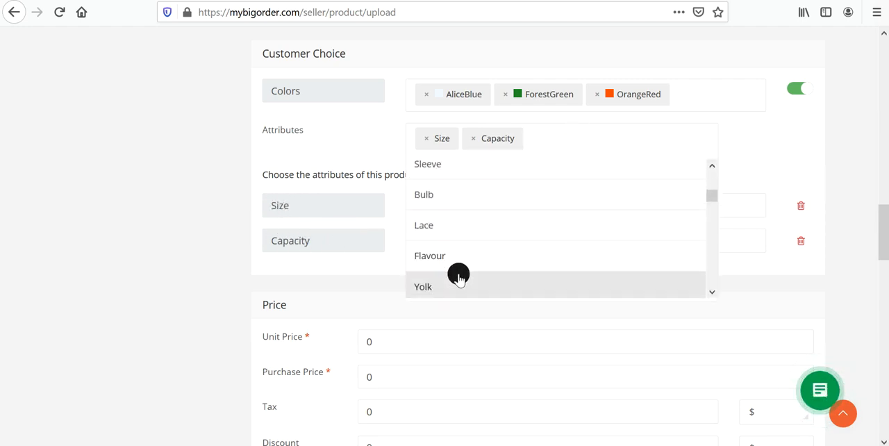
scroll(464, 225, "down", 2)
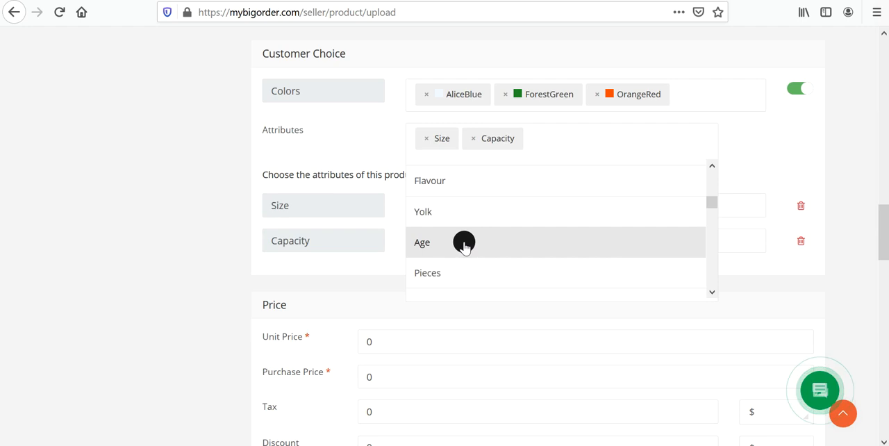
left_click(466, 249)
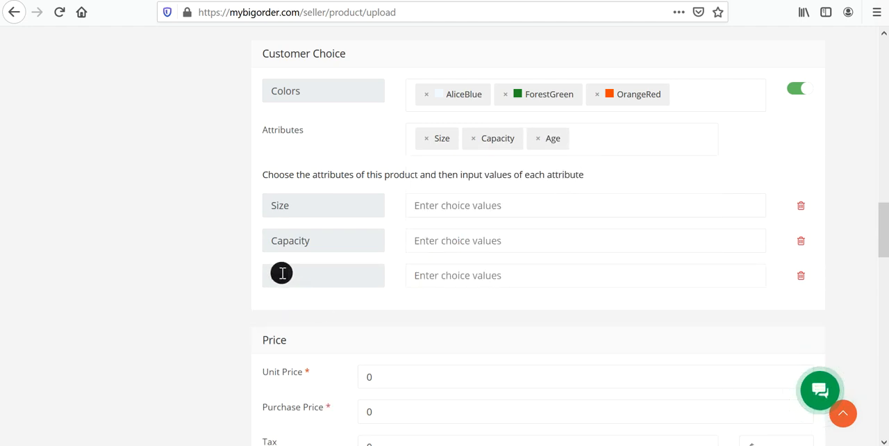
Enter small, large and medium as the choice values of the Size attribute.
left_click(436, 206)
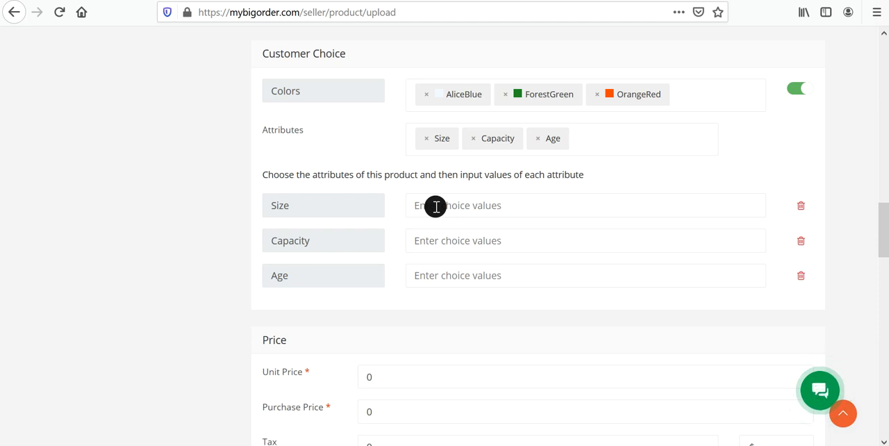
type("sm")
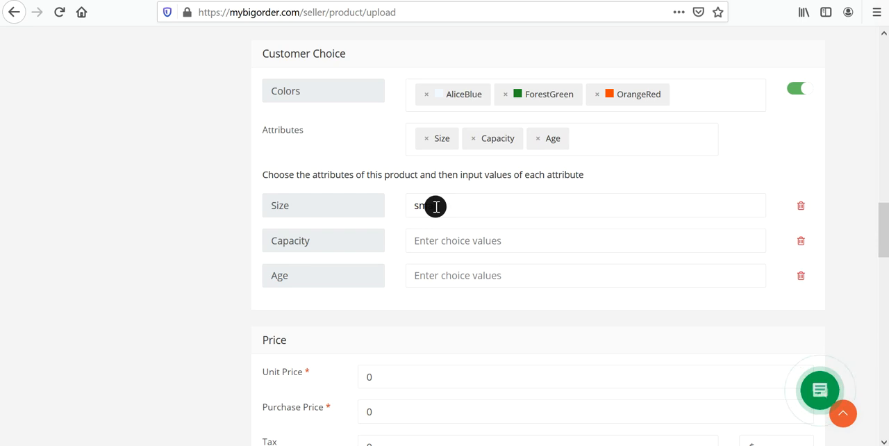
type("all")
key("Return")
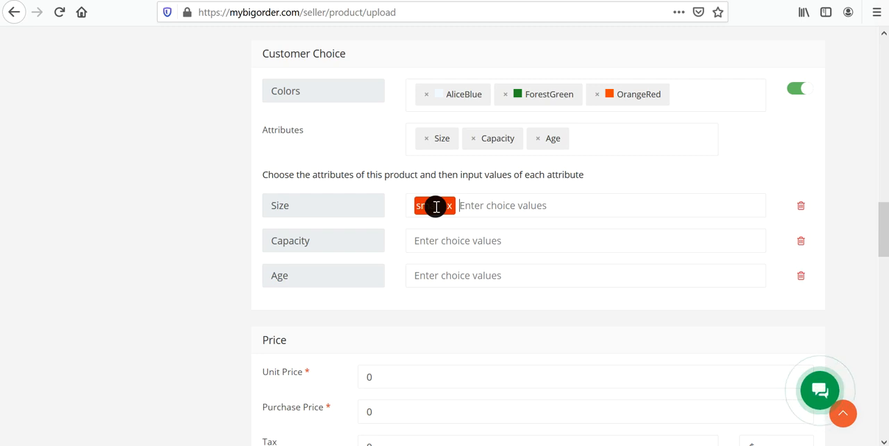
type("l")
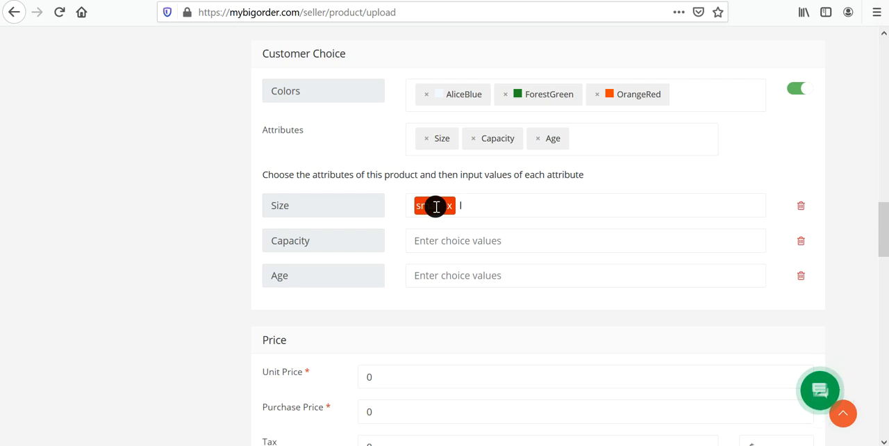
type("arge")
key("Return")
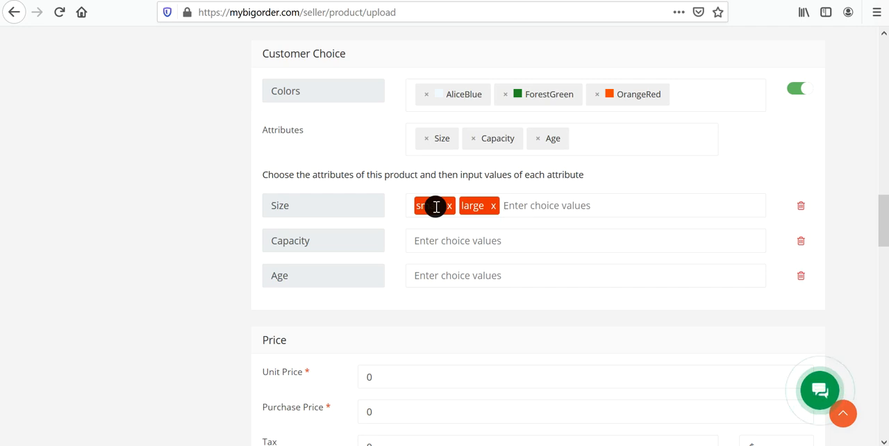
type("medium")
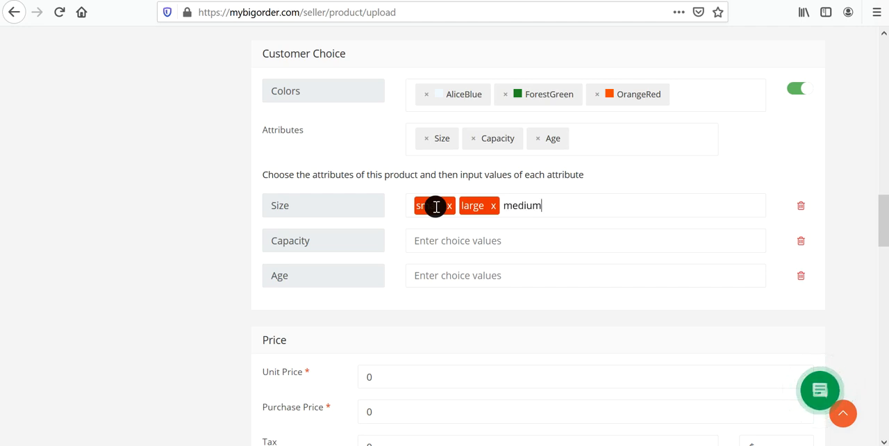
key("Return")
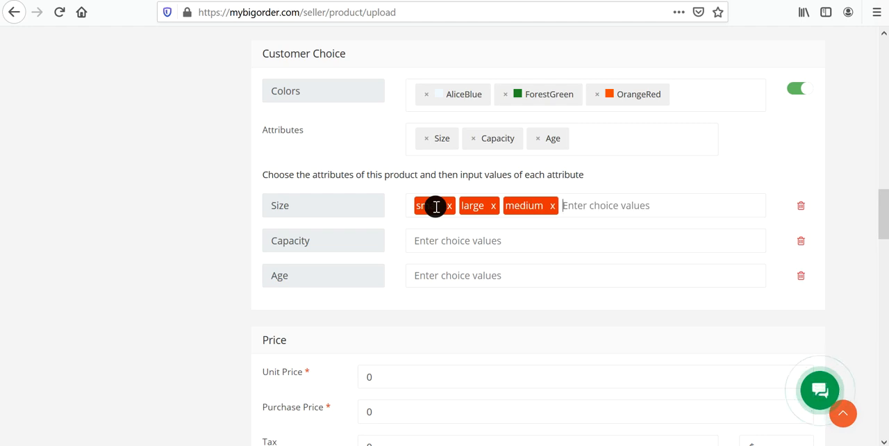
Enter 1ltr and 200ml as Capacity choice values, and remove both again.
left_click(428, 241)
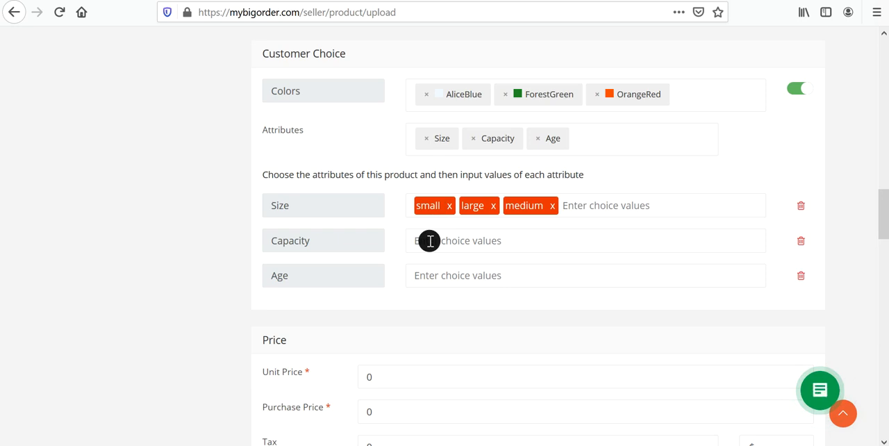
type("1")
key("BackSpace")
key("BackSpace")
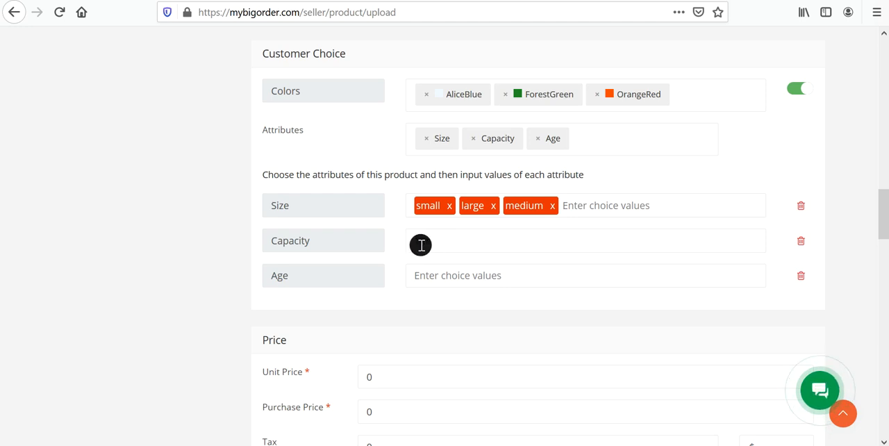
type("1 l")
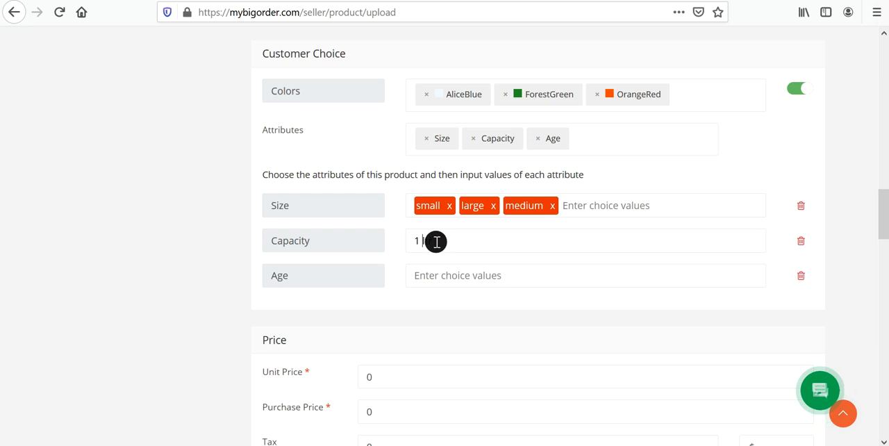
key("BackSpace")
key("BackSpace")
type("lt")
key("Return")
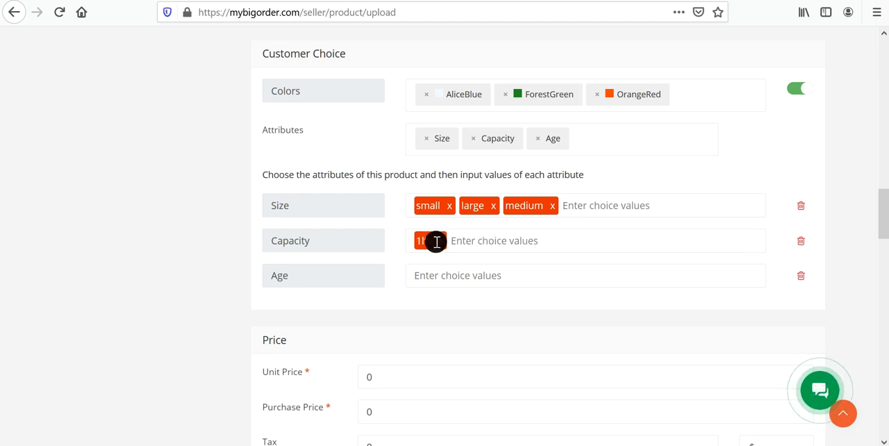
type("200m")
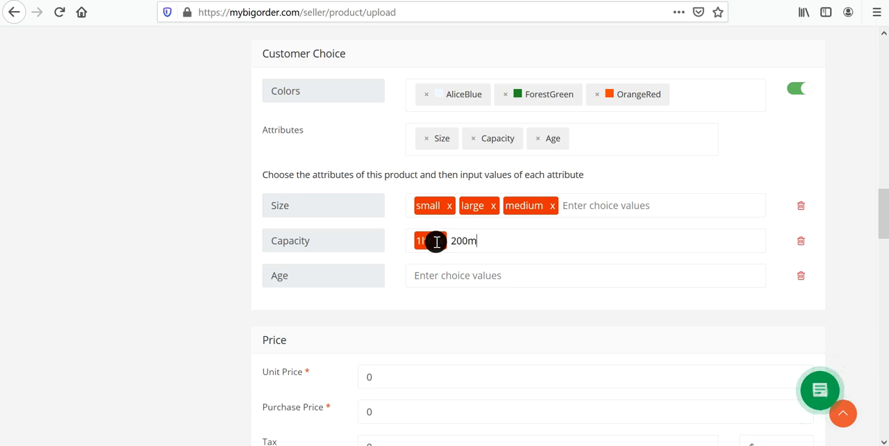
type("l")
key("Return")
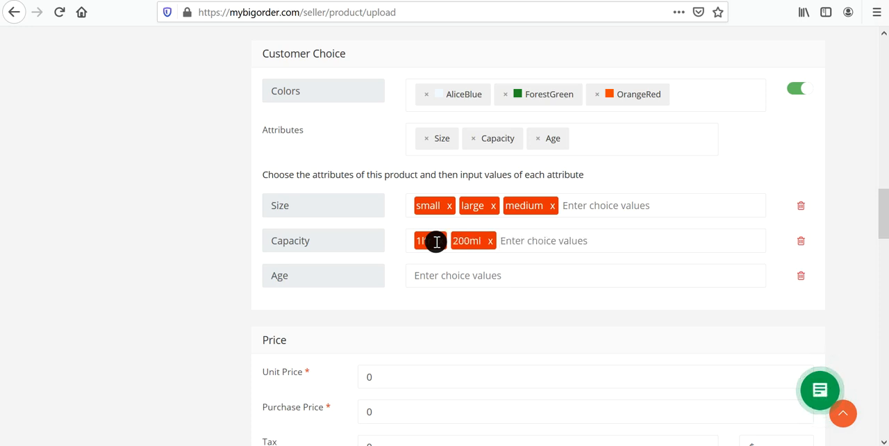
left_click(490, 241)
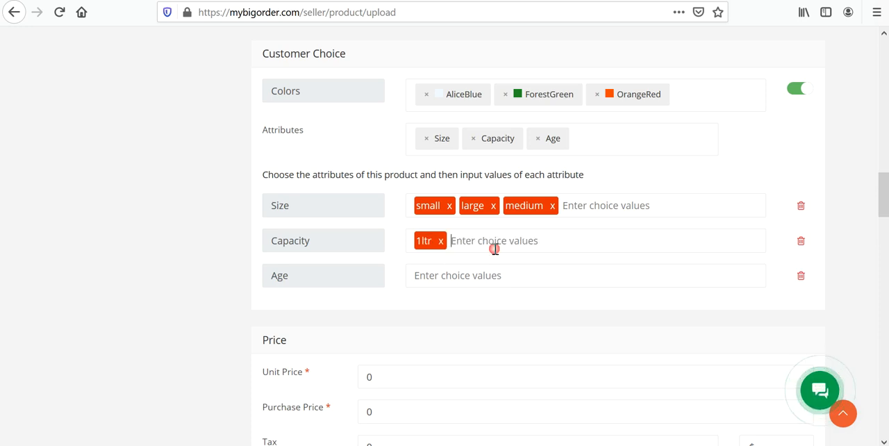
left_click(445, 242)
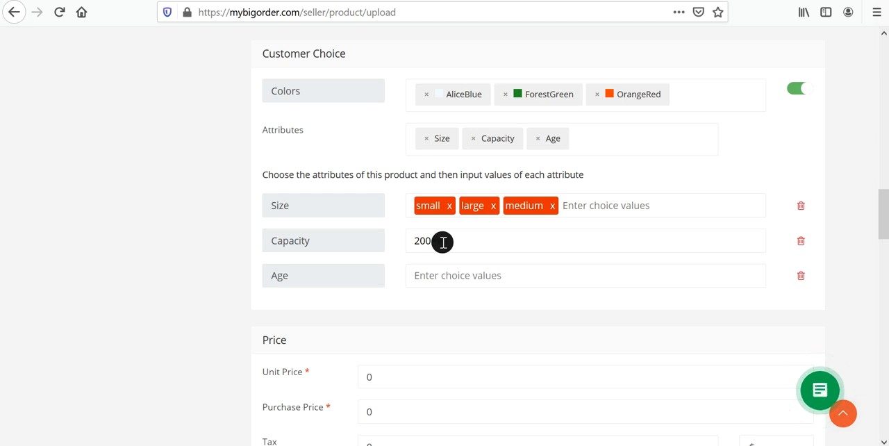
Enter 200ml, 1ltr and 10ltr, in that order, as the choice values of the Capacity attribute.
key("Return")
type("1")
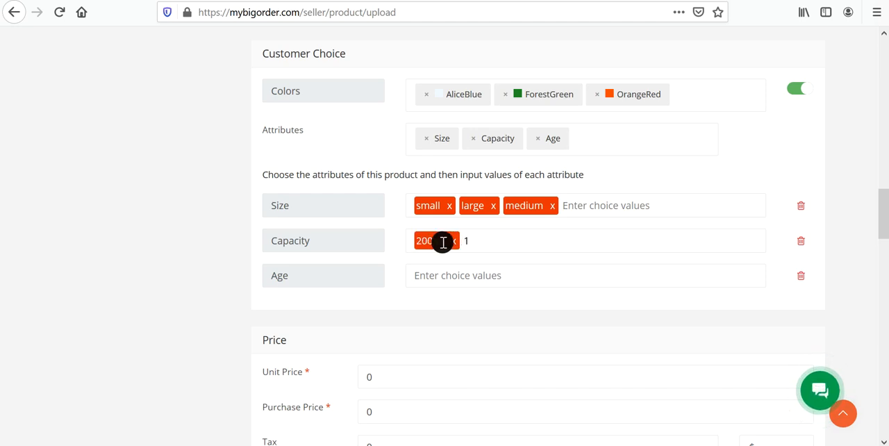
type("ltr")
key("Return")
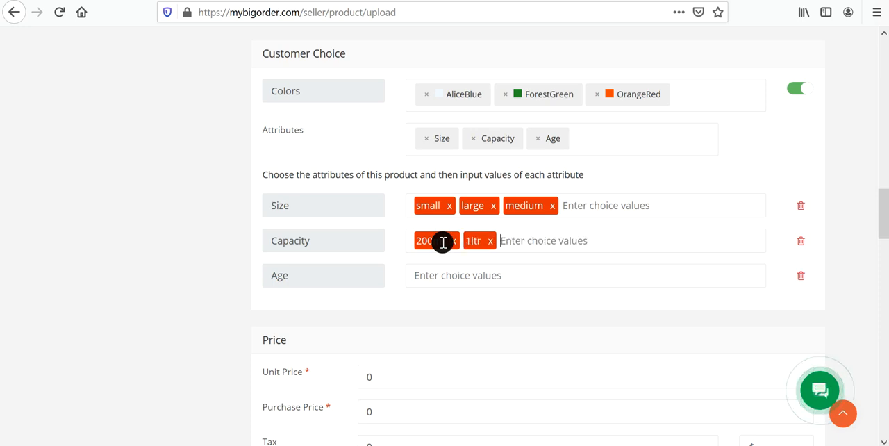
type("10l")
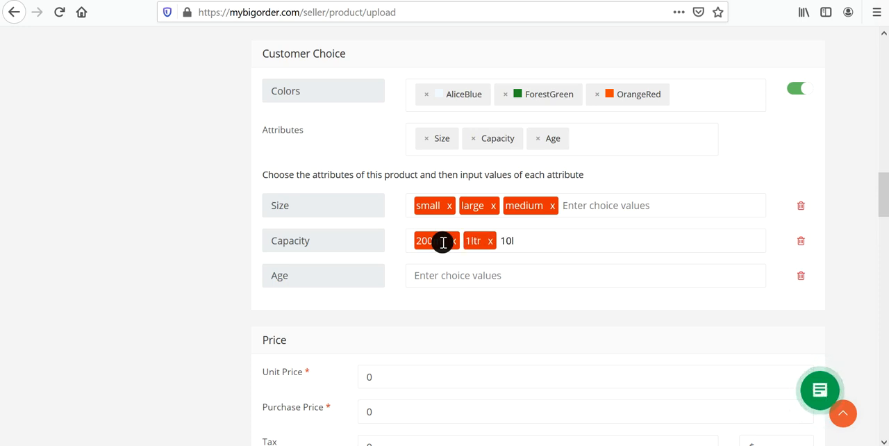
type("tr")
key("Return")
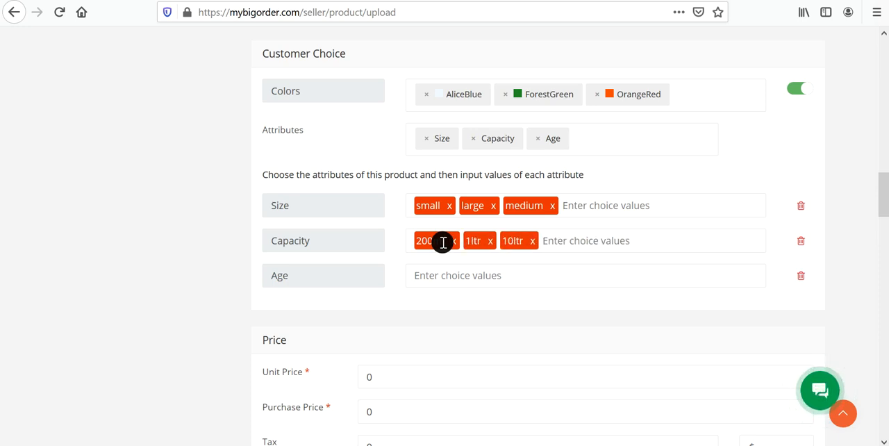
Examine the color, size and capacity combinations in the Price section's variant table, including their variant price fields.
scroll(459, 329, "down", 2)
scroll(317, 307, "down", 5)
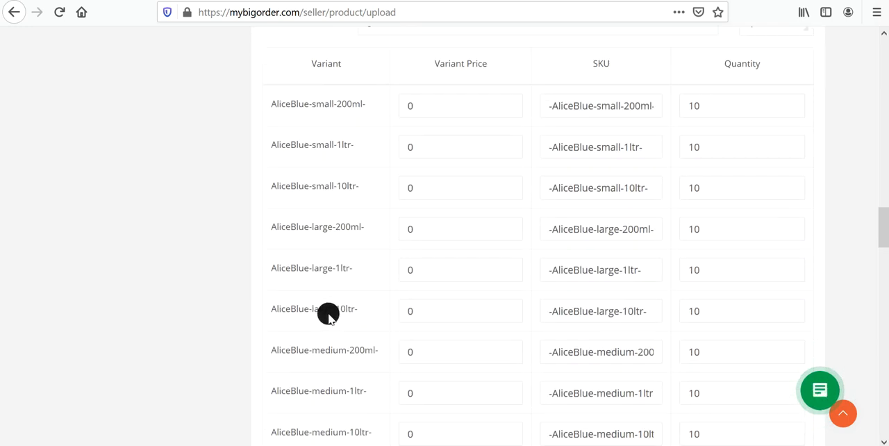
scroll(328, 314, "down", 2)
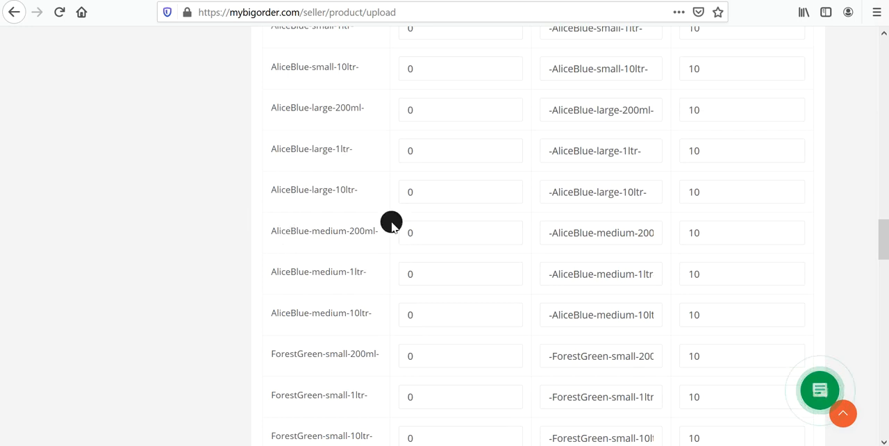
scroll(391, 222, "up", 3)
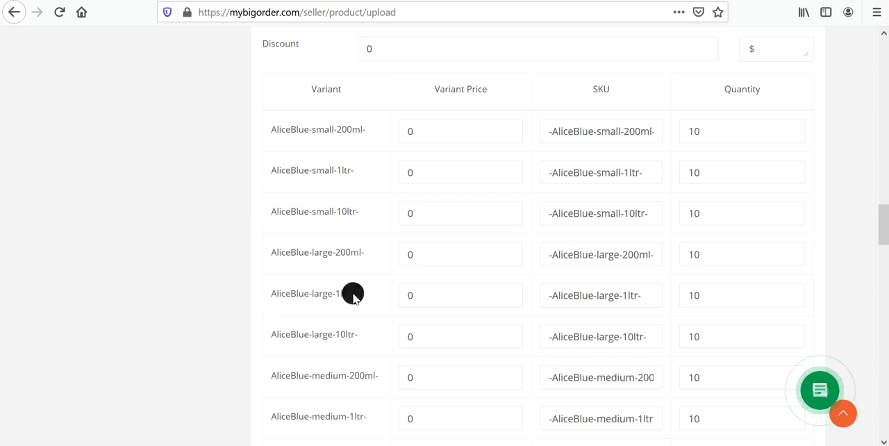
scroll(387, 230, "down", 2)
scroll(387, 230, "up", 4)
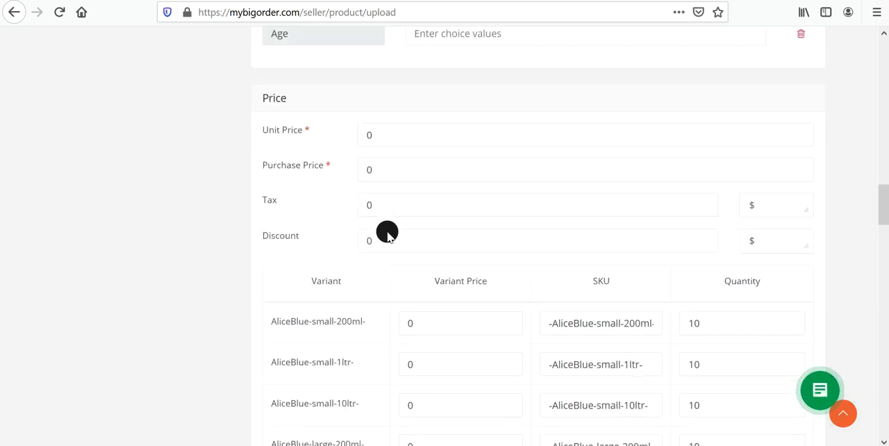
scroll(394, 132, "up", 3)
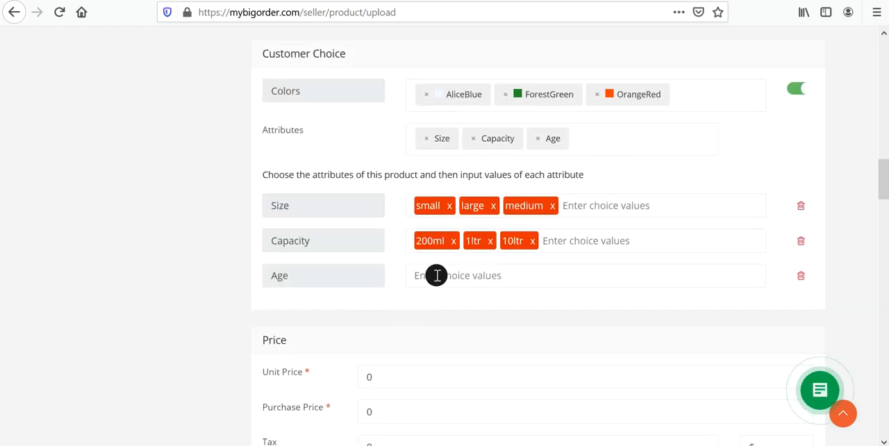
scroll(436, 275, "down", 4)
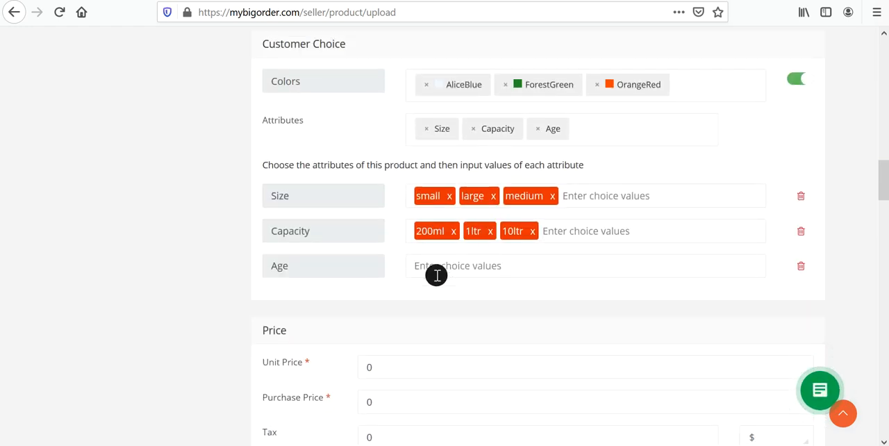
left_click_drag(436, 275, 377, 274)
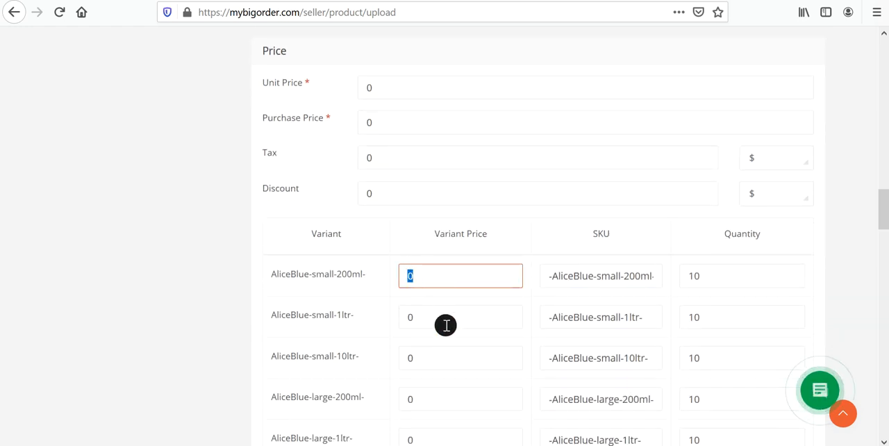
Enter 1-3, 4-6 and 7-9 as the choice values of the Age attribute.
scroll(450, 340, "up", 2)
scroll(448, 324, "up", 1)
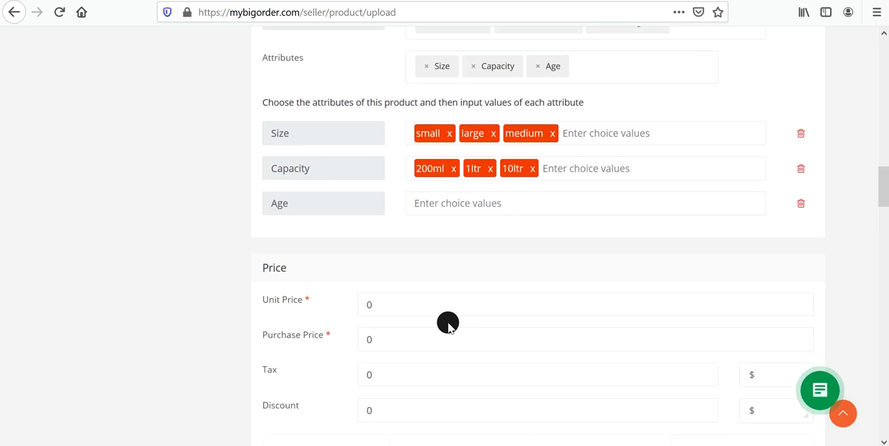
left_click(425, 203)
left_click(425, 202)
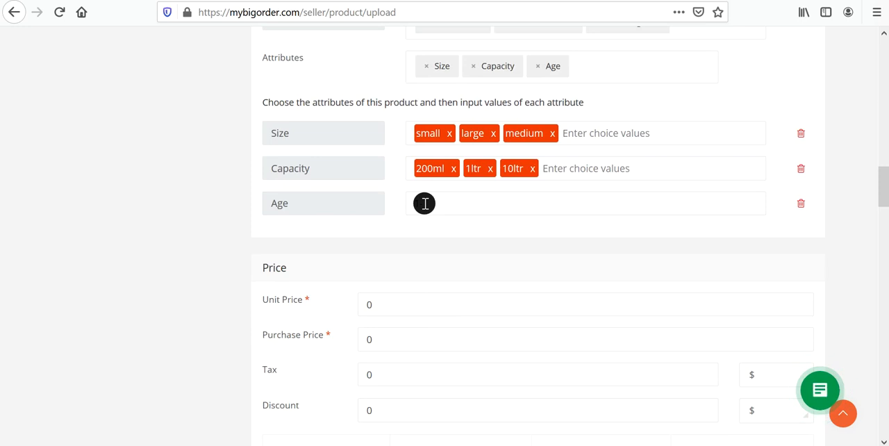
key("Return")
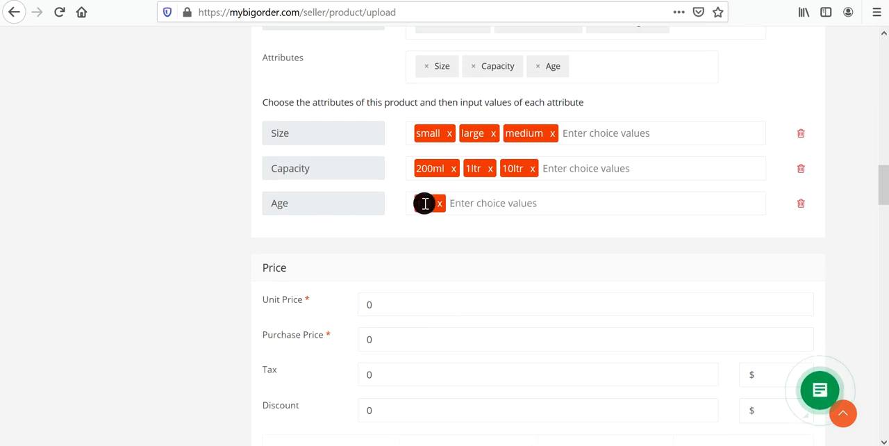
type("4")
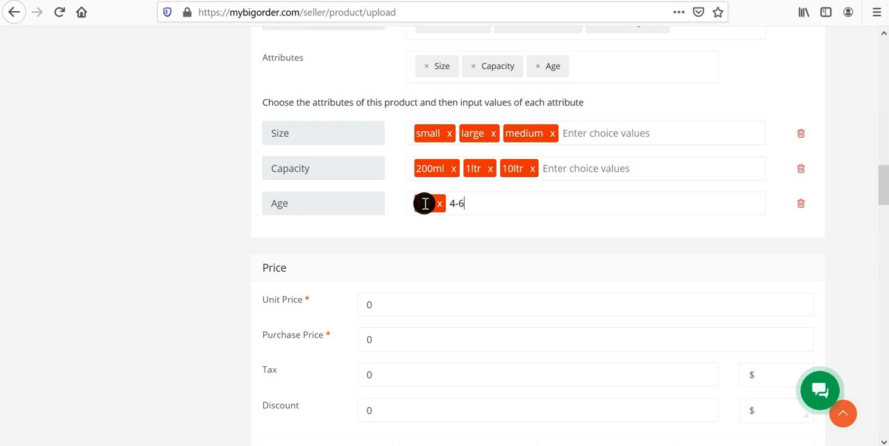
type("-6")
key("Return")
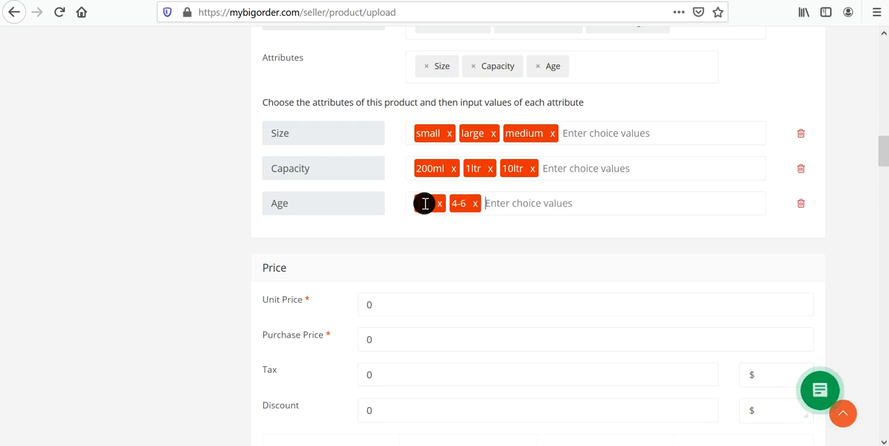
type("7")
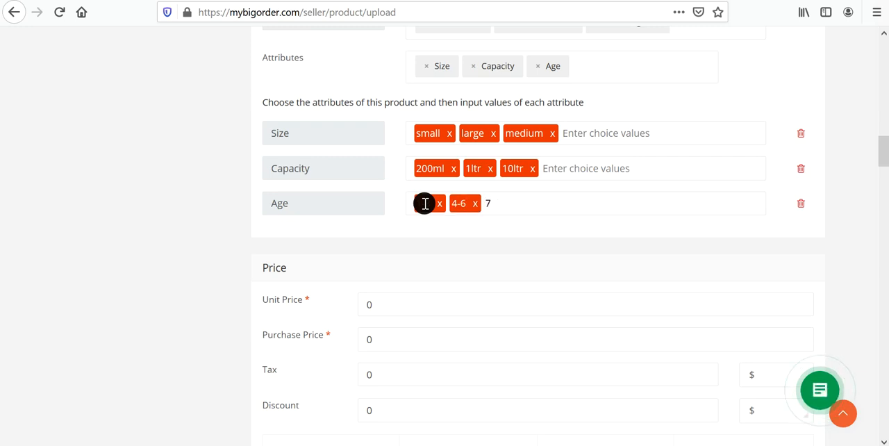
type("-9")
key("Return")
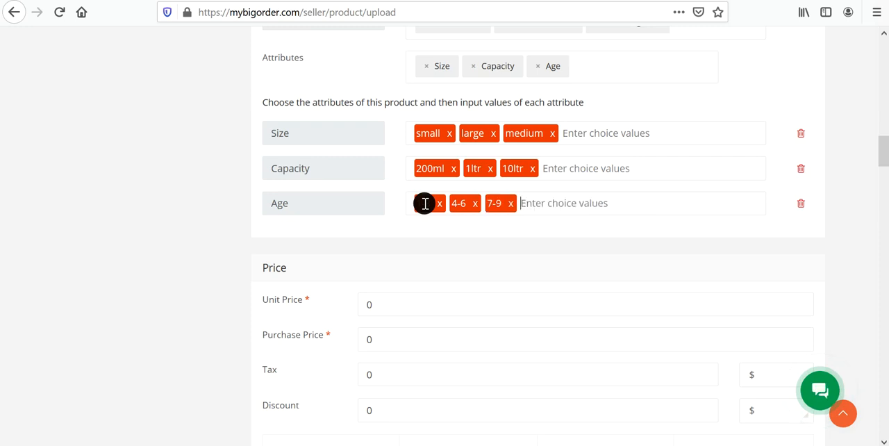
Examine the color, size, capacity and age combinations listed in the Price section's variant table.
scroll(464, 284, "down", 3)
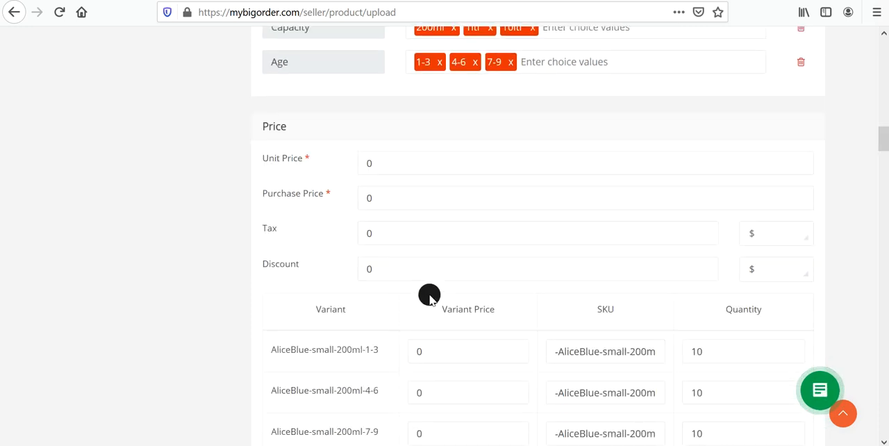
scroll(349, 275, "down", 8)
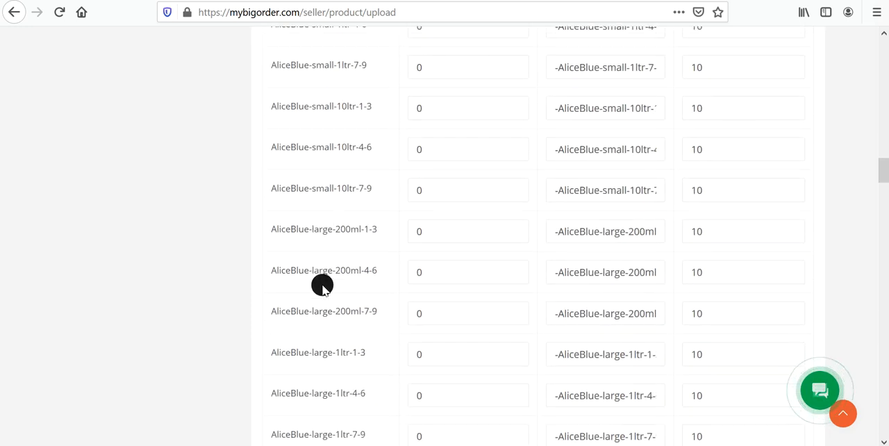
scroll(322, 285, "down", 5)
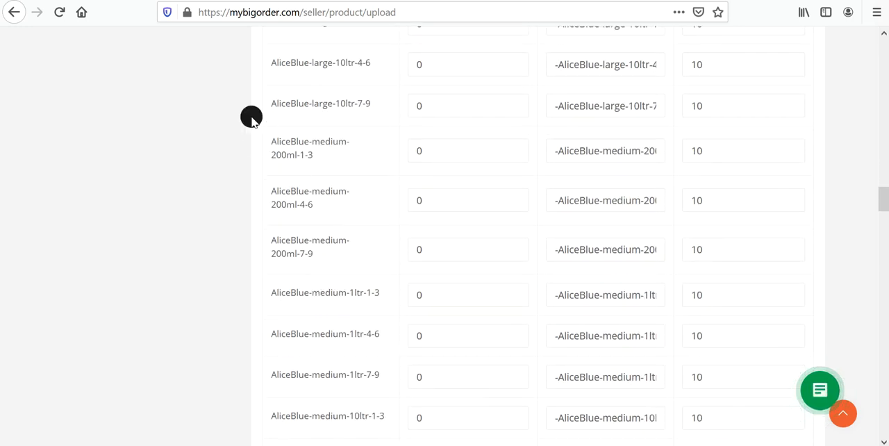
Switch to the Mybigorder storefront, open the Grocery, Food and Drinks category and examine its color and weight filters.
left_click(90, 2)
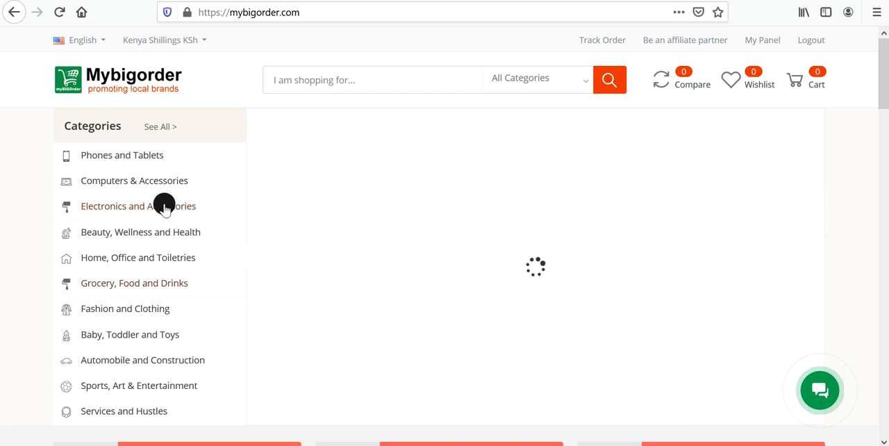
left_click(126, 285)
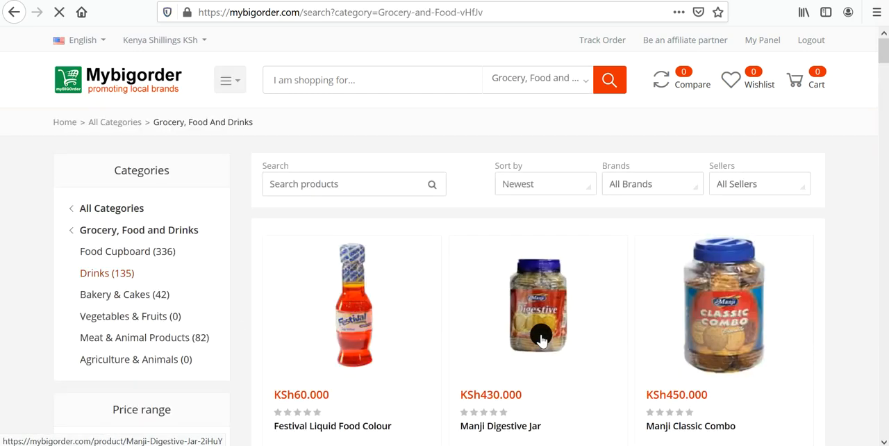
scroll(787, 312, "down", 2)
scroll(787, 313, "down", 5)
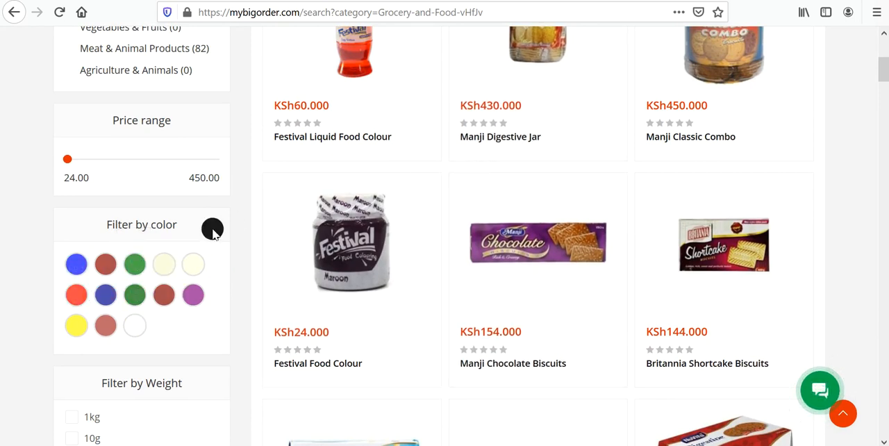
scroll(132, 278, "down", 2)
scroll(125, 270, "down", 1)
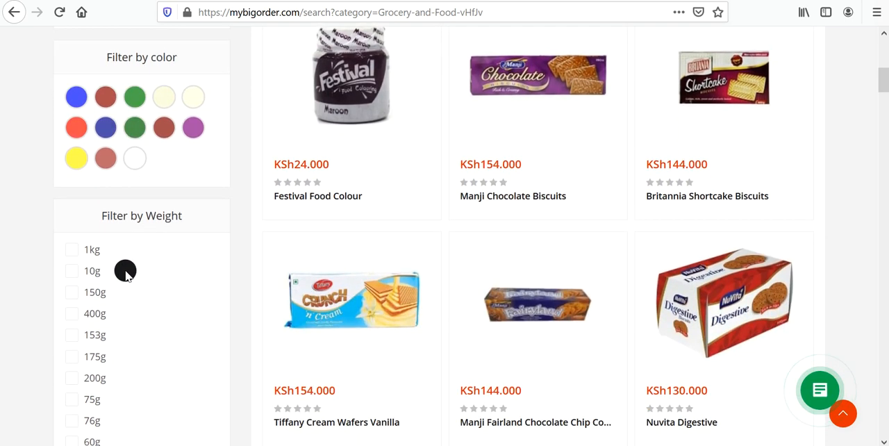
scroll(118, 327, "down", 9)
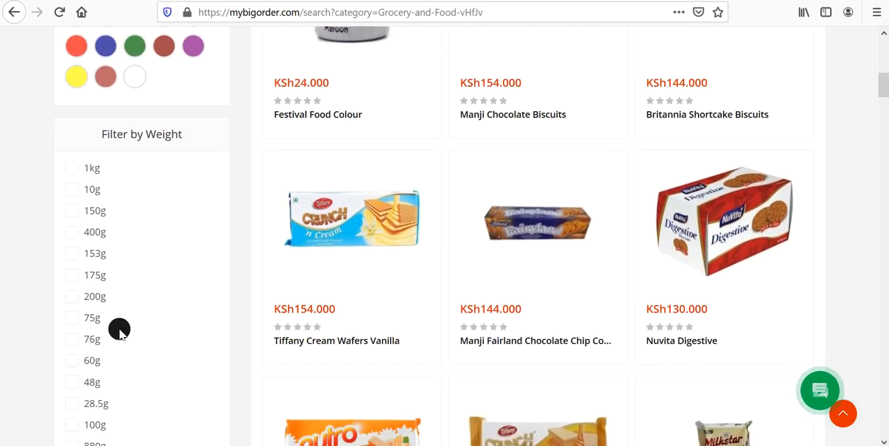
scroll(141, 301, "down", 20)
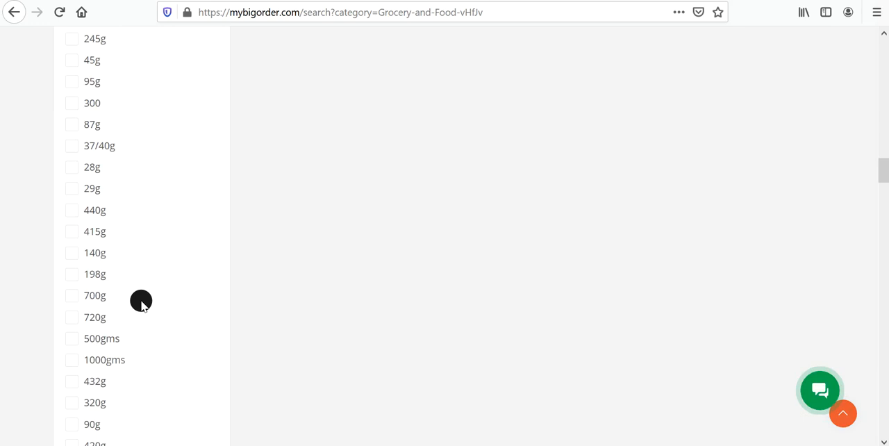
scroll(141, 302, "up", 7)
scroll(150, 246, "down", 7)
scroll(160, 354, "down", 2)
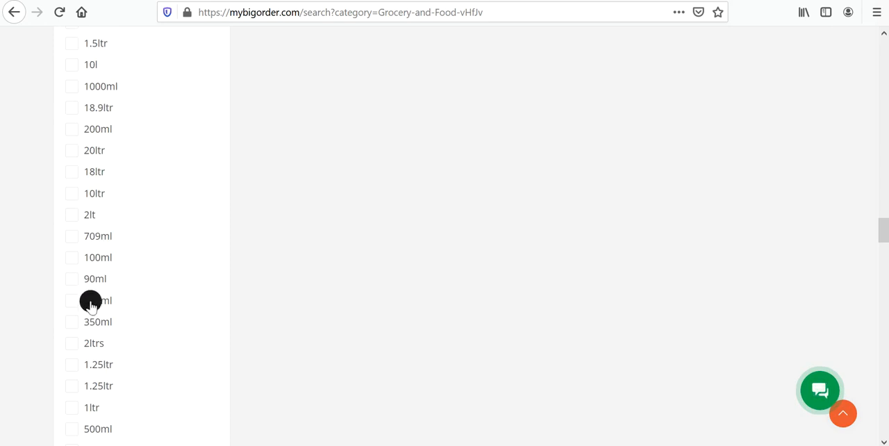
scroll(114, 330, "down", 20)
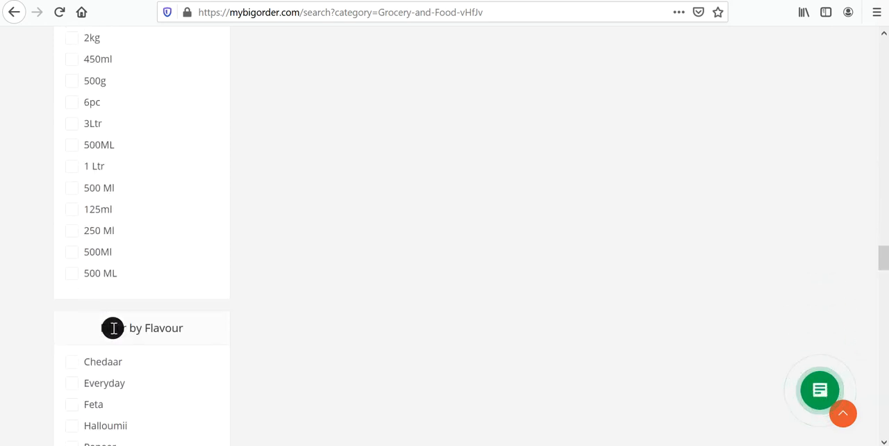
Examine the category's remaining filters: Flavour, Pieces, Type, Features, Size and Yolk.
scroll(113, 327, "up", 5)
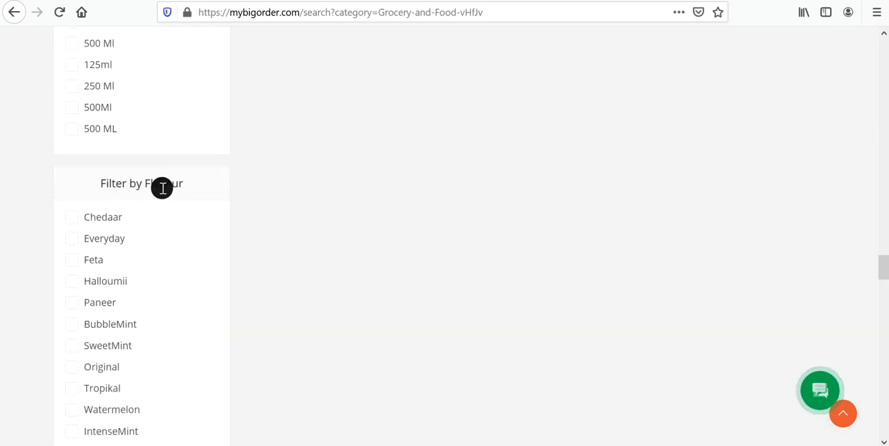
scroll(133, 312, "down", 5)
scroll(135, 312, "down", 2)
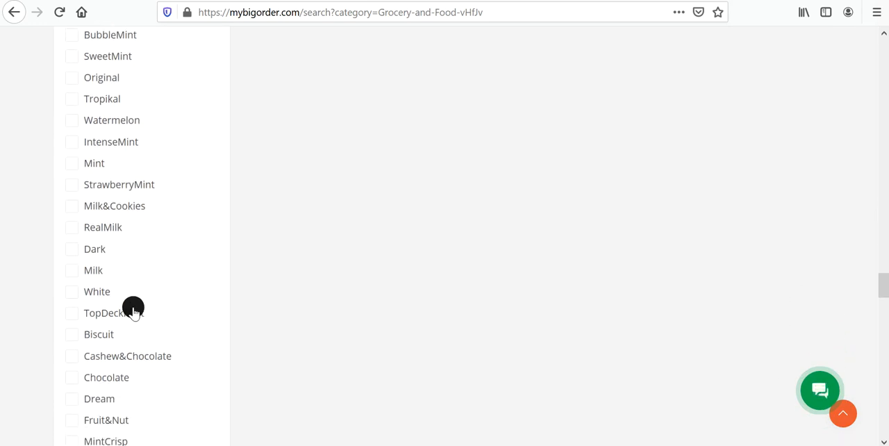
scroll(107, 298, "down", 4)
scroll(107, 304, "down", 20)
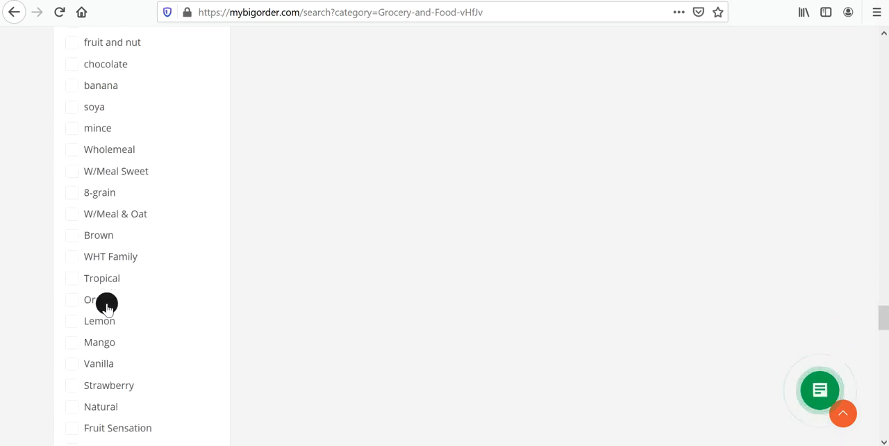
scroll(134, 224, "down", 15)
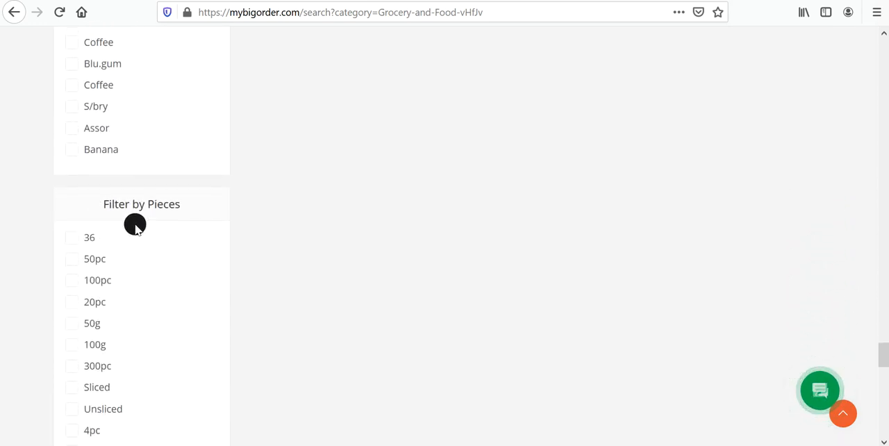
scroll(141, 274, "up", 4)
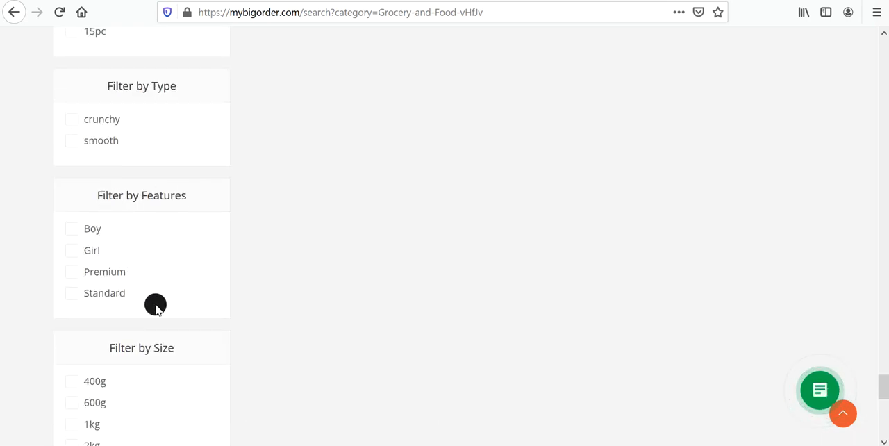
scroll(157, 352, "down", 6)
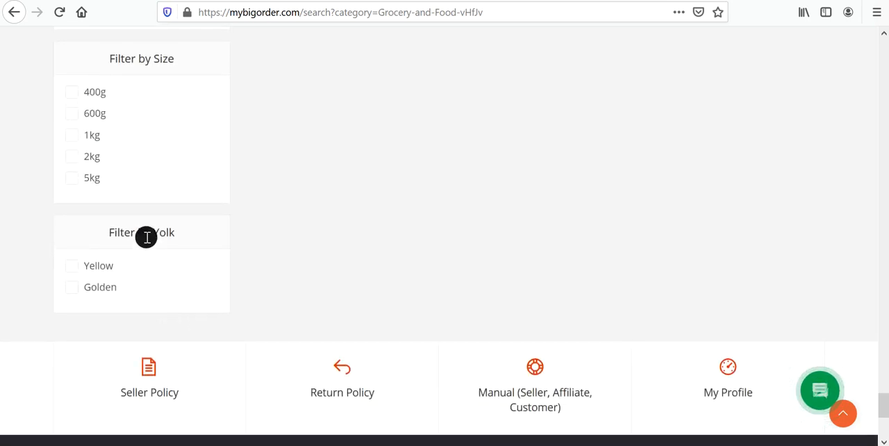
Return to the product upload form and set the product's unit price to 200.
scroll(246, 192, "up", 6)
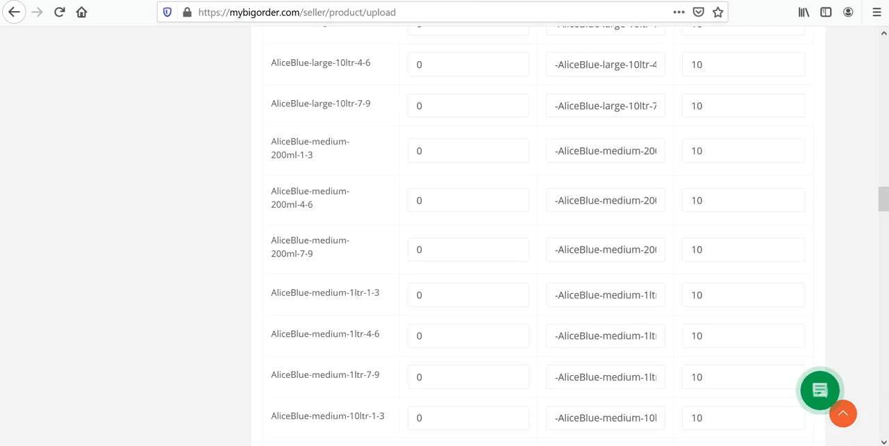
scroll(492, 273, "up", 9)
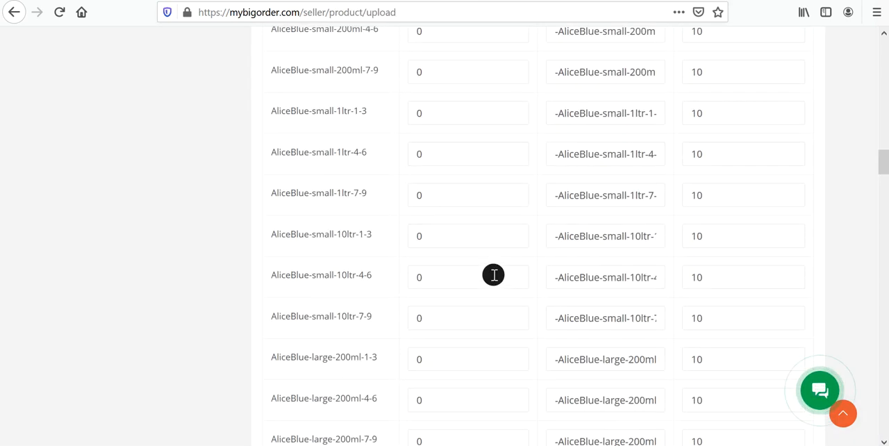
scroll(493, 274, "up", 4)
scroll(493, 275, "up", 1)
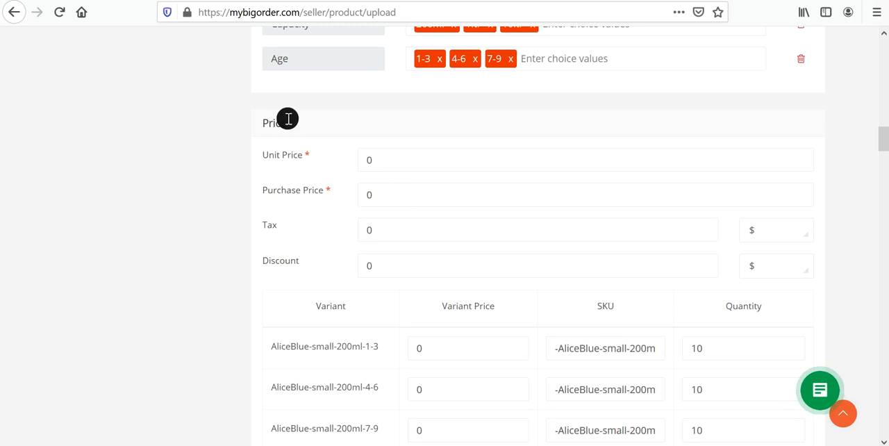
left_click_drag(382, 161, 305, 171)
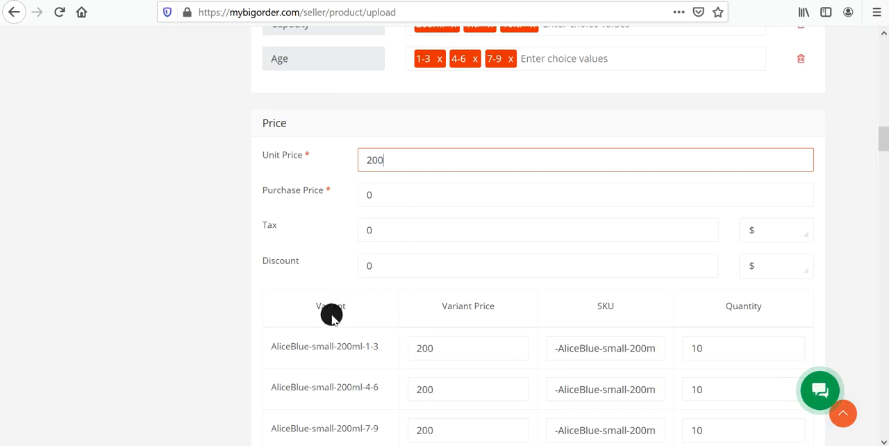
Check the variant prices of the small, large and medium combinations throughout the variant table.
scroll(437, 361, "down", 5)
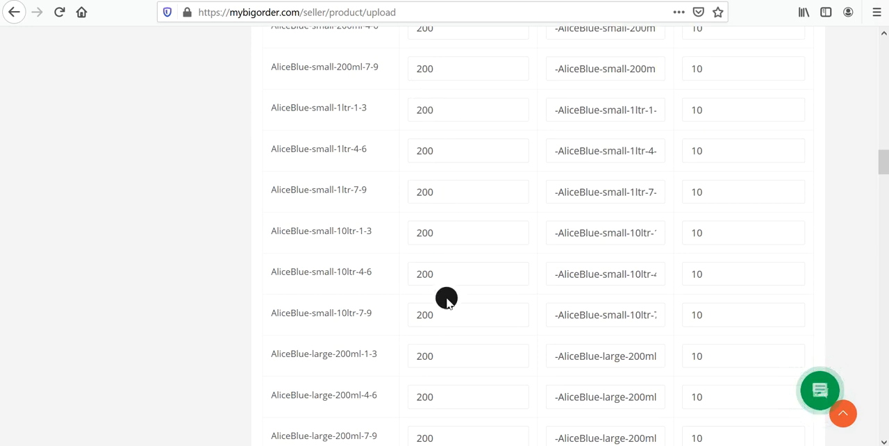
scroll(448, 334, "down", 1)
scroll(451, 351, "down", 8)
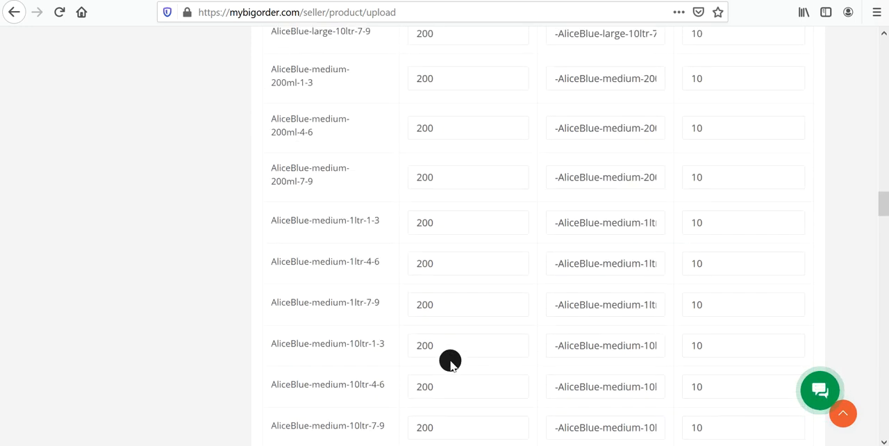
Clear the variant price of the AliceBlue-small-200ml-4-6 variant.
scroll(450, 341, "up", 9)
scroll(425, 236, "up", 3)
left_click_drag(438, 243, 426, 244)
key("BackSpace")
key("BackSpace")
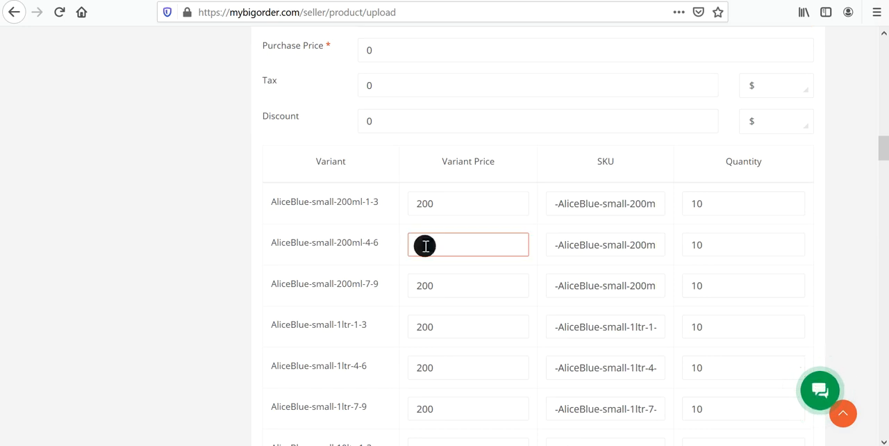
key("ctrl+z")
left_click(464, 250)
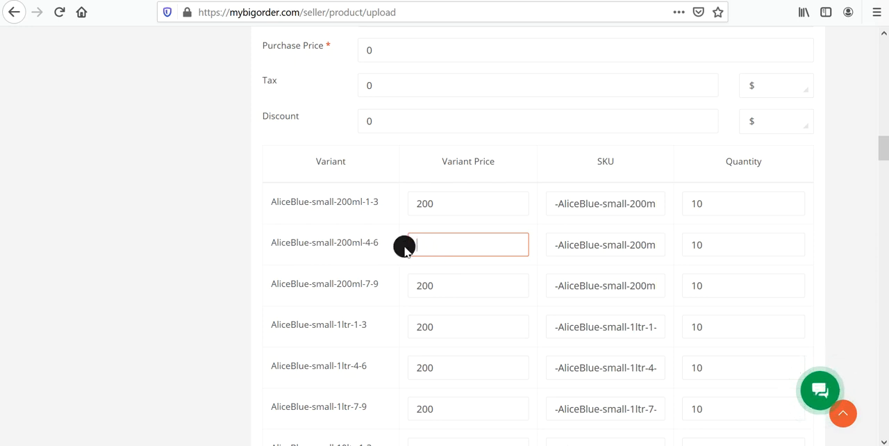
Set the quantity of the AliceBlue-small-200ml-4-6 variant to 0 and its variant price to 200.
left_click(700, 246)
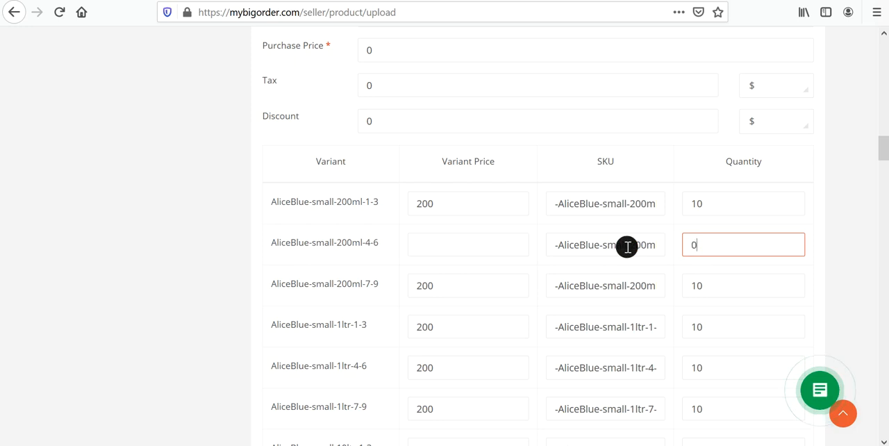
type("0")
left_click(448, 250)
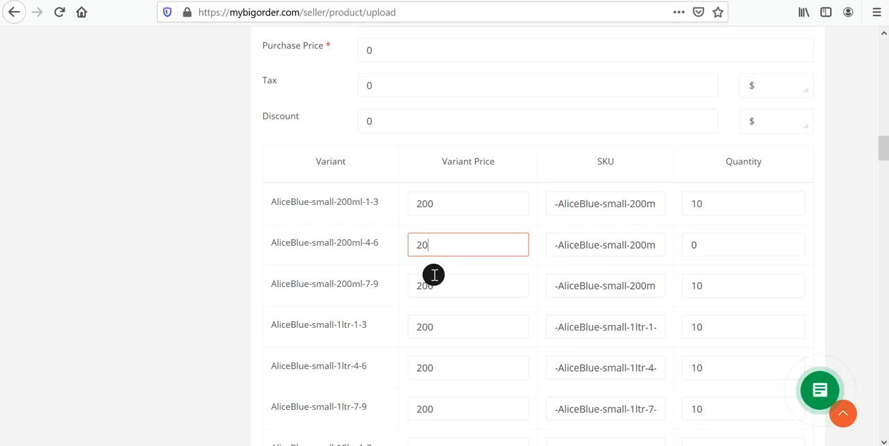
left_click(707, 247)
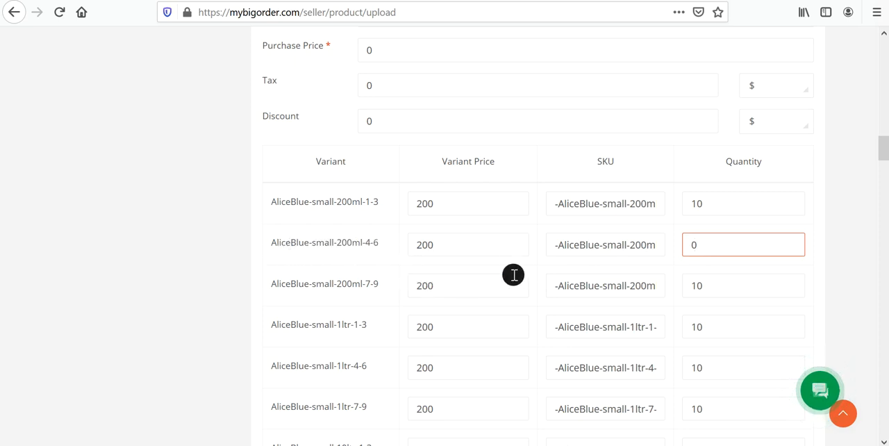
Set the product's purchase price to 150 and highlight the unit price for comparison.
scroll(512, 264, "up", 3)
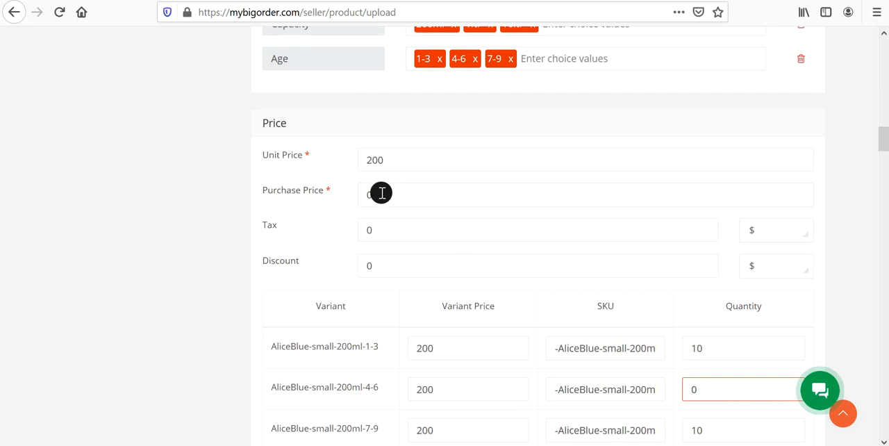
left_click(383, 195)
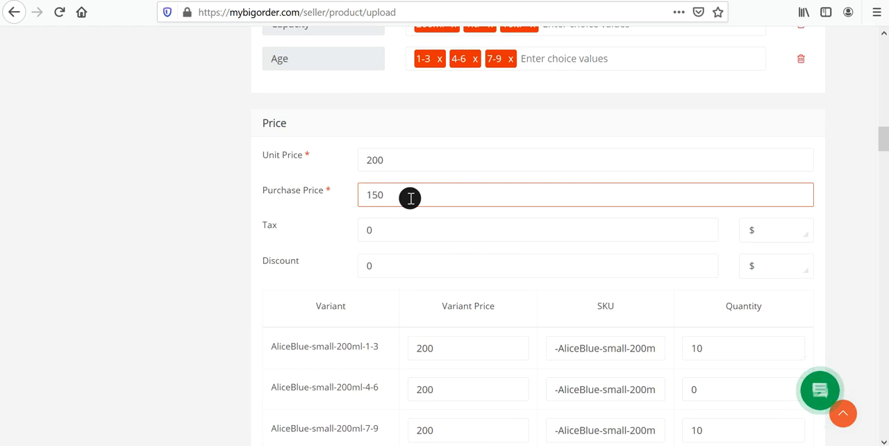
double_click(391, 161)
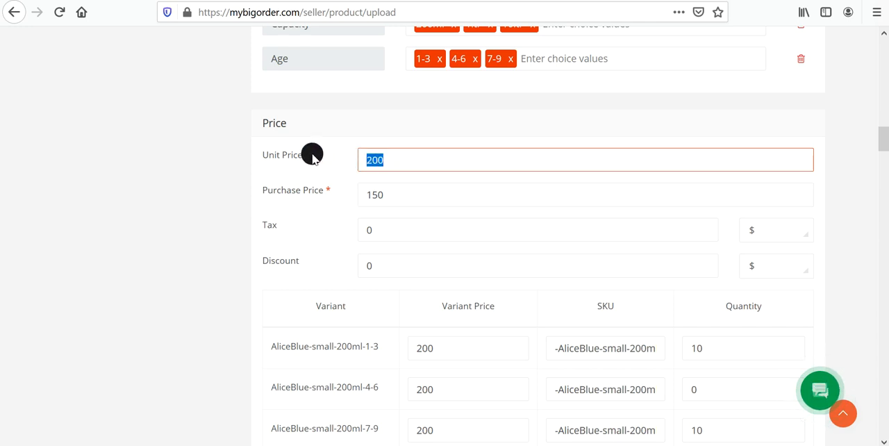
left_click(378, 160)
double_click(361, 160)
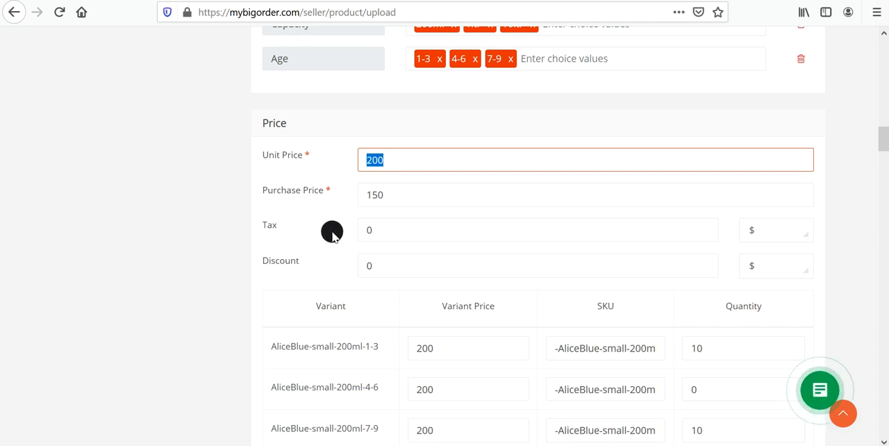
Set the product's tax to 14 percent.
left_click(796, 230)
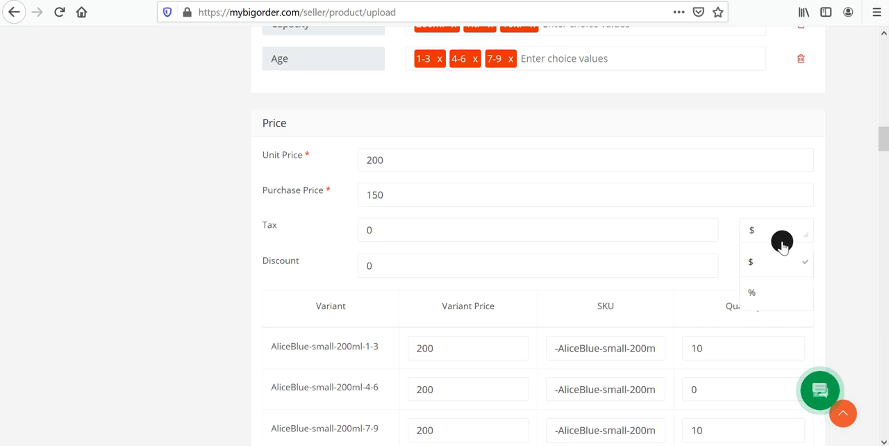
left_click(776, 290)
left_click(409, 221)
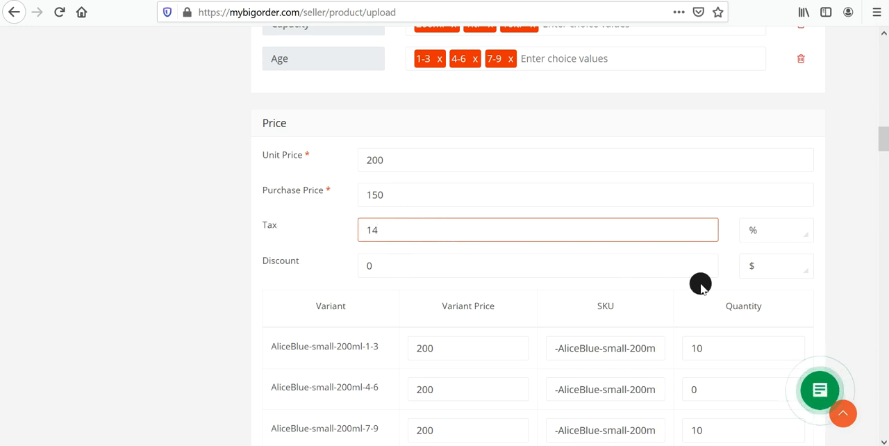
Set the product's discount to 5 and make it a percentage.
left_click(803, 269)
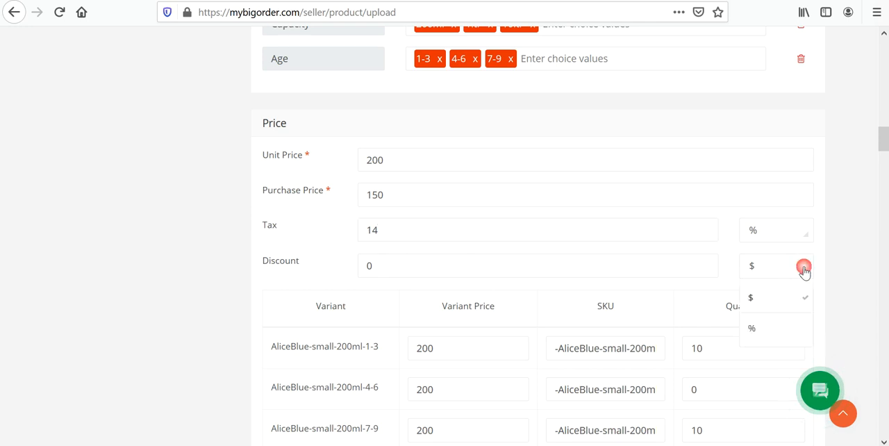
left_click(766, 299)
left_click_drag(452, 264, 154, 258)
type("5")
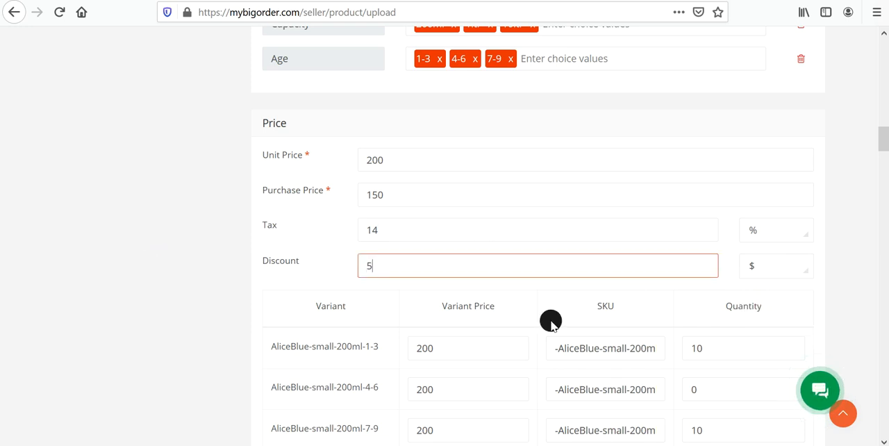
left_click(790, 268)
left_click(757, 330)
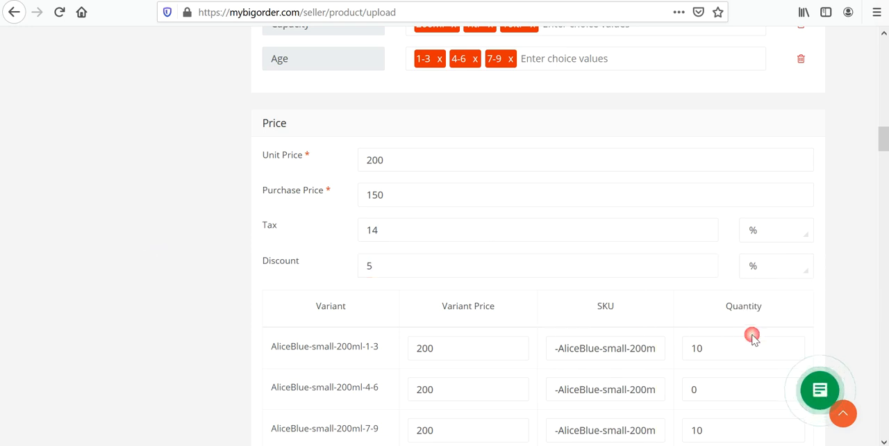
left_click(385, 268)
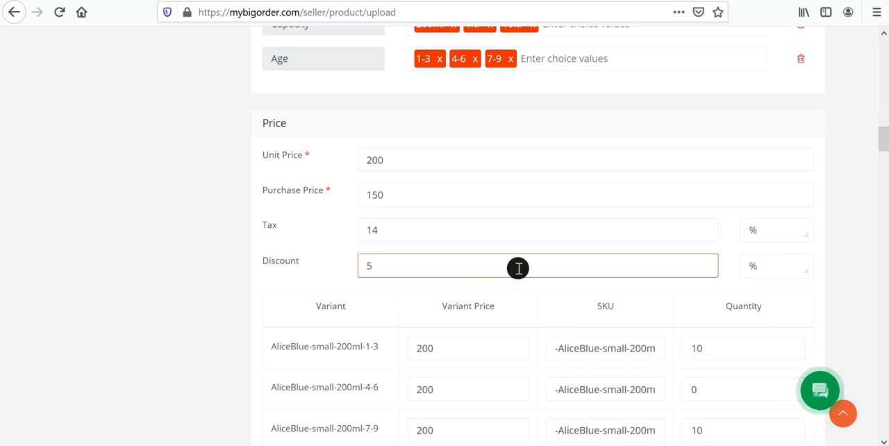
Review the prices, SKUs and quantities of all color variants down to the Delivery section.
scroll(197, 287, "down", 8)
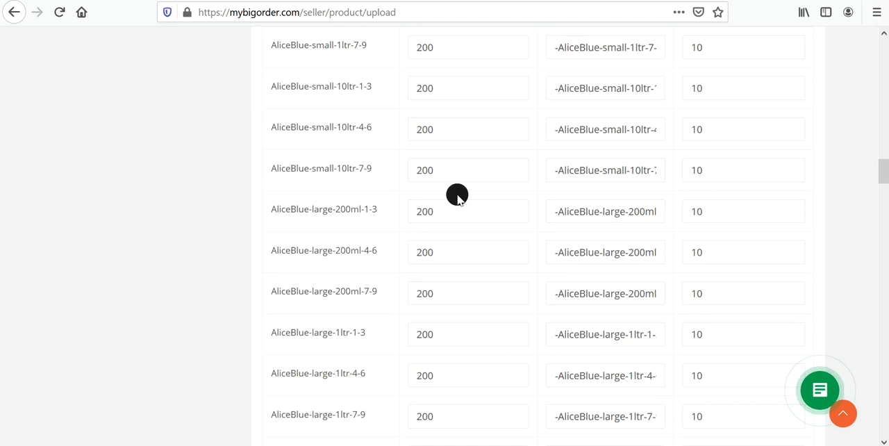
scroll(514, 198, "down", 4)
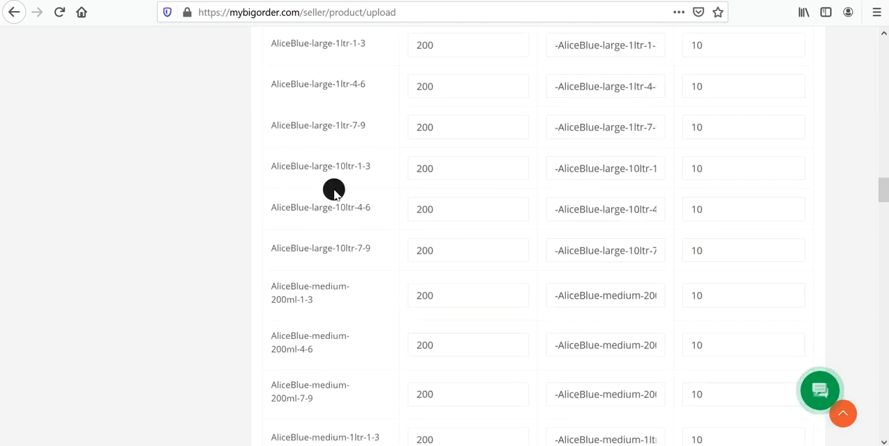
scroll(548, 240, "down", 12)
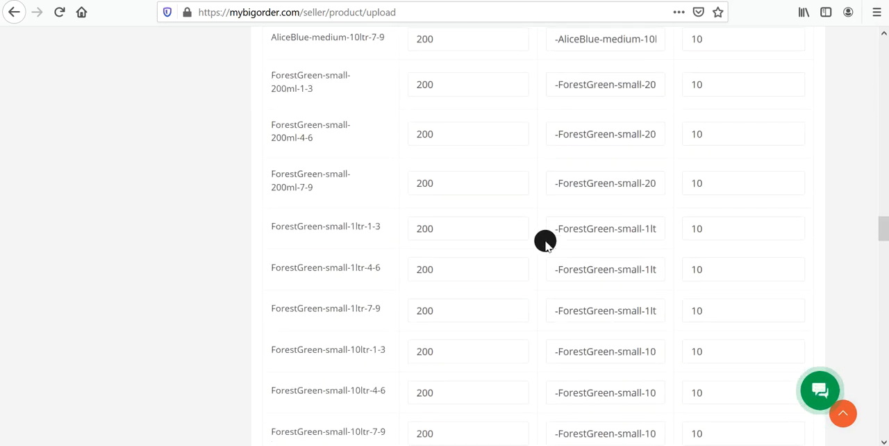
scroll(511, 233, "down", 16)
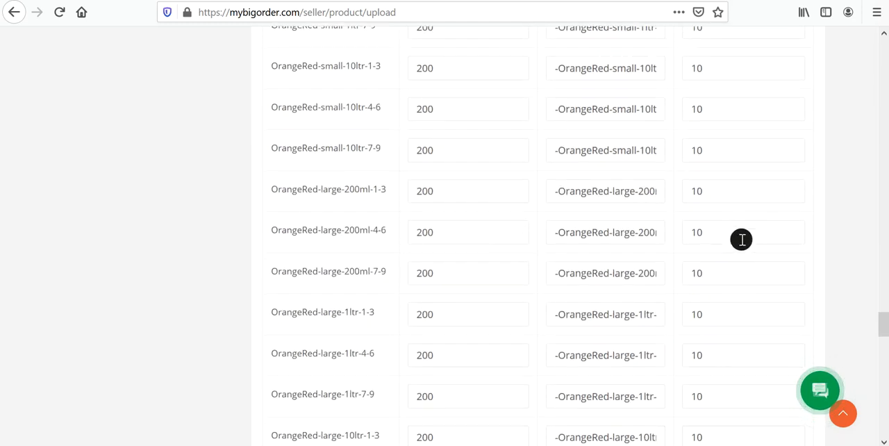
scroll(744, 232, "down", 1)
scroll(743, 232, "down", 16)
scroll(743, 231, "up", 4)
scroll(743, 231, "up", 3)
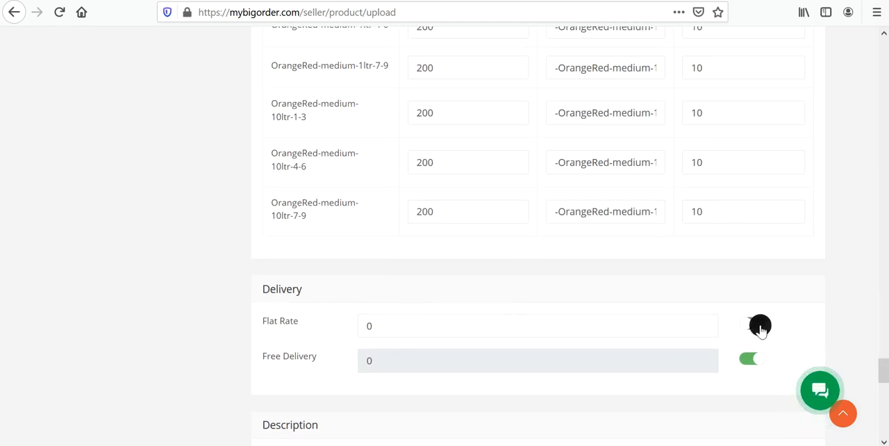
Try out the flat rate delivery switch, leave it enabled and set the flat rate to 250.
left_click(760, 325)
left_click(756, 329)
left_click(750, 330)
left_click(749, 330)
left_click(748, 331)
left_click(749, 331)
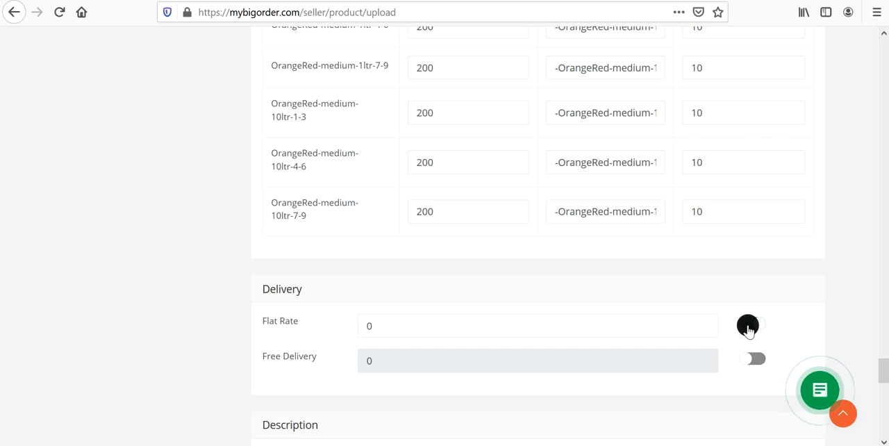
left_click(748, 329)
left_click(748, 329)
left_click(747, 331)
left_click(412, 331)
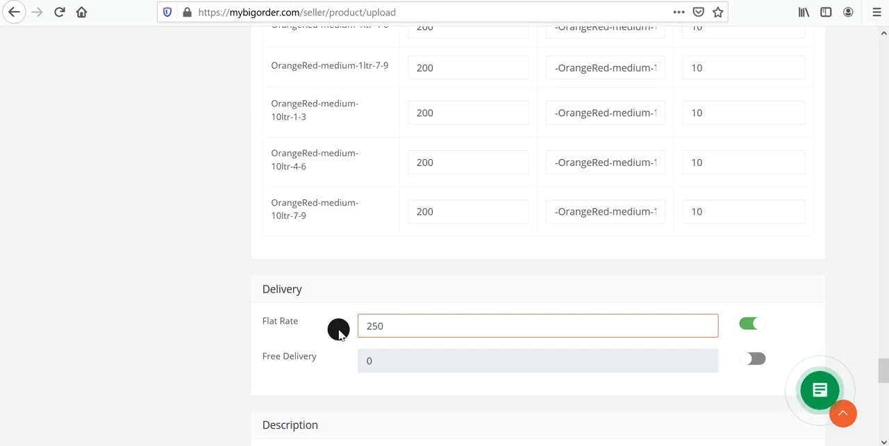
Switch the product's delivery option from flat rate to free delivery.
left_click(759, 357)
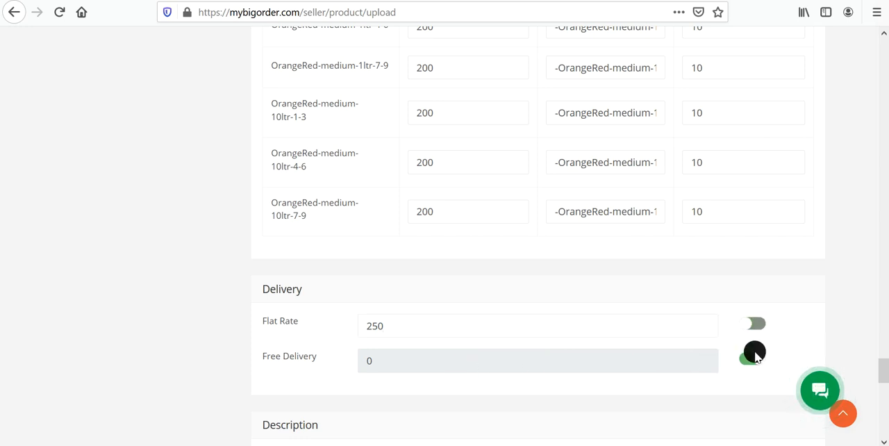
left_click(480, 326)
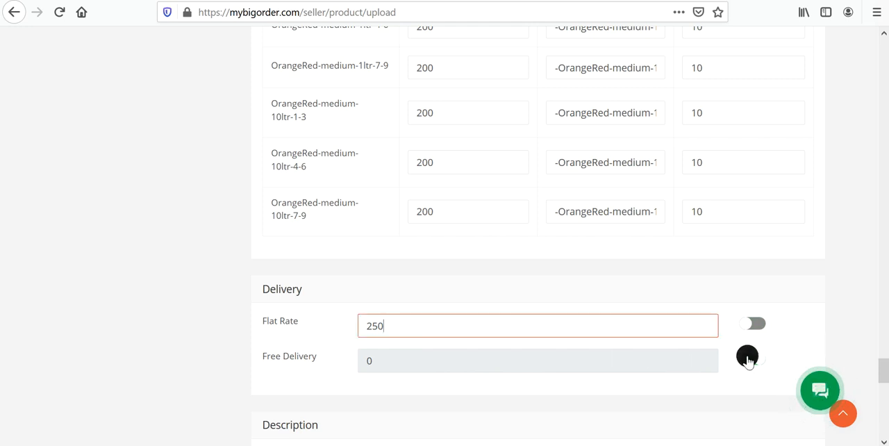
left_click(745, 357)
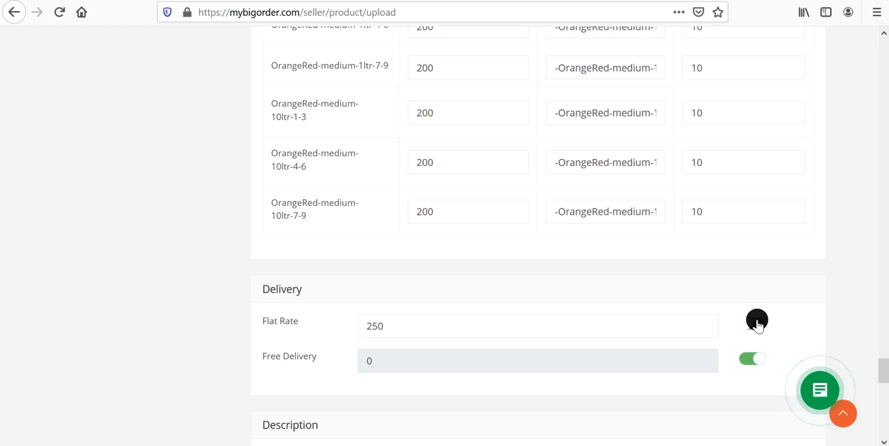
left_click(401, 324)
key("BackSpace")
Look over the Description and PDF Specification sections, and return to the General section of the product form.
scroll(493, 308, "down", 3)
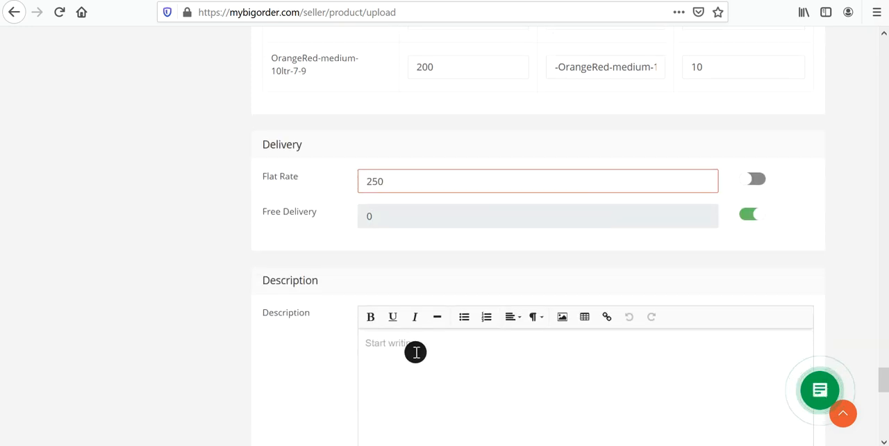
scroll(416, 352, "down", 5)
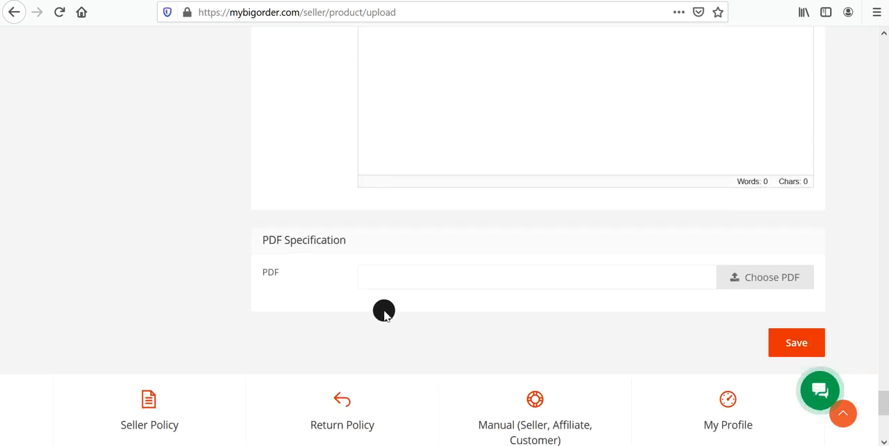
scroll(741, 296, "up", 10)
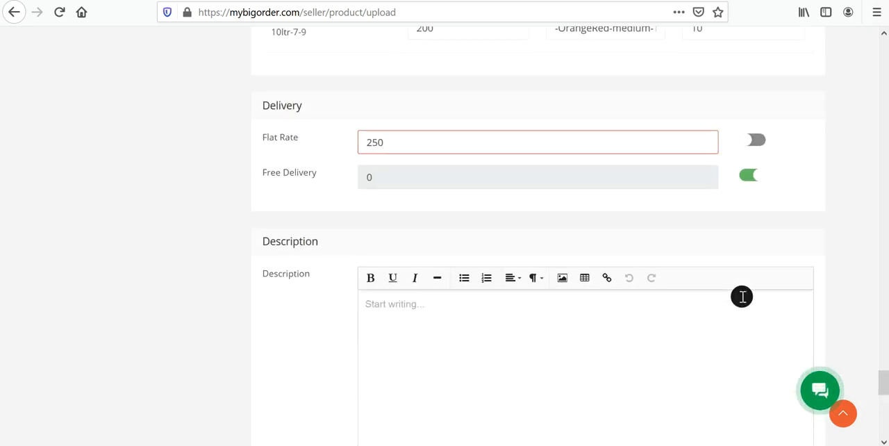
scroll(742, 297, "up", 10)
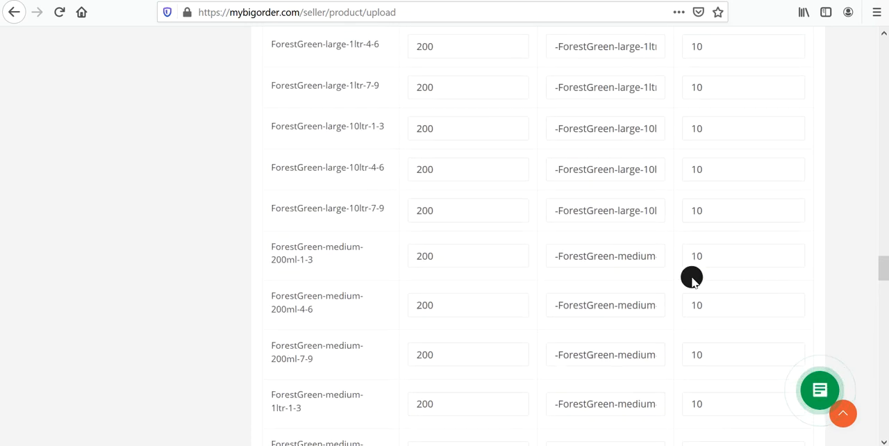
scroll(680, 269, "up", 15)
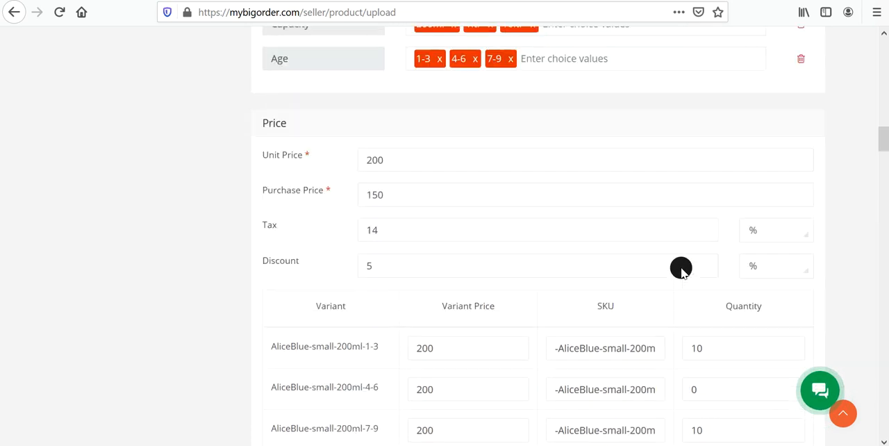
scroll(680, 269, "up", 15)
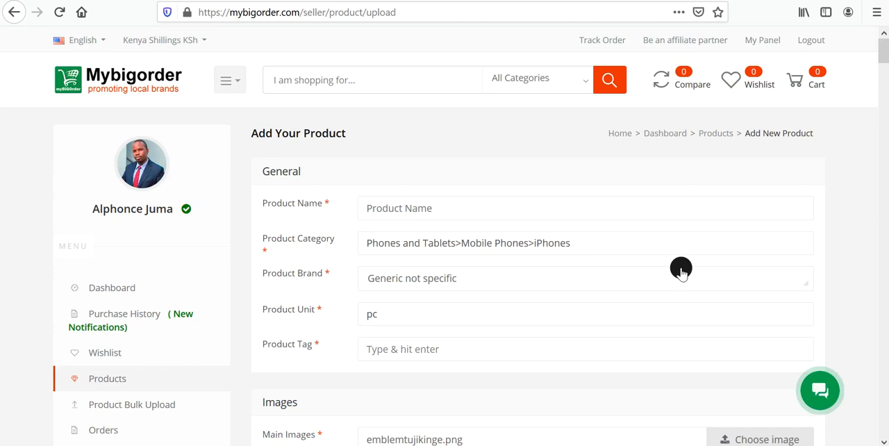
Go to the seller dashboard and open the list of the seller's products.
left_click(763, 42)
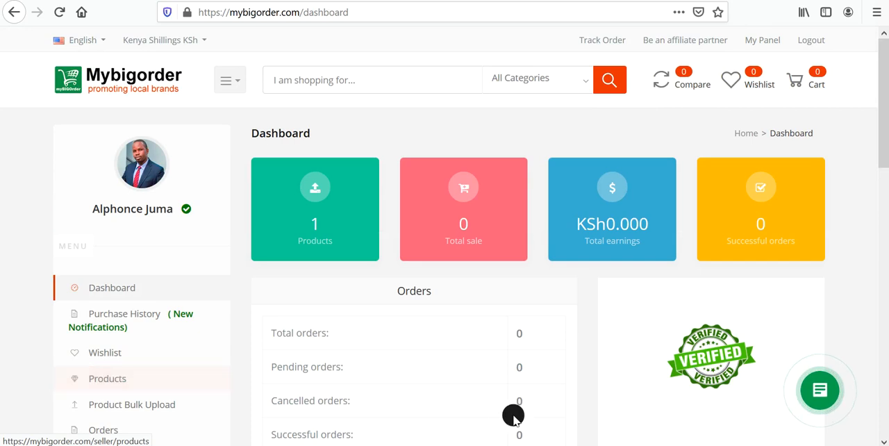
scroll(503, 416, "down", 3)
left_click(119, 167)
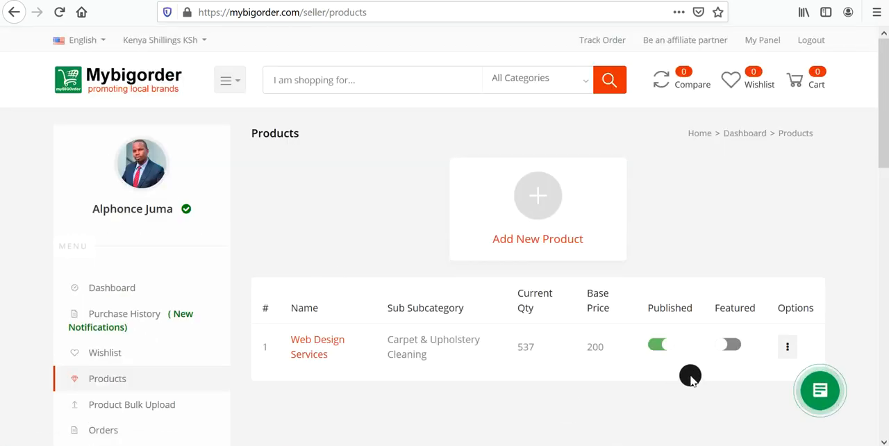
Unpublish the Web Design Services product, mark it as featured, and show its available options.
left_click(658, 347)
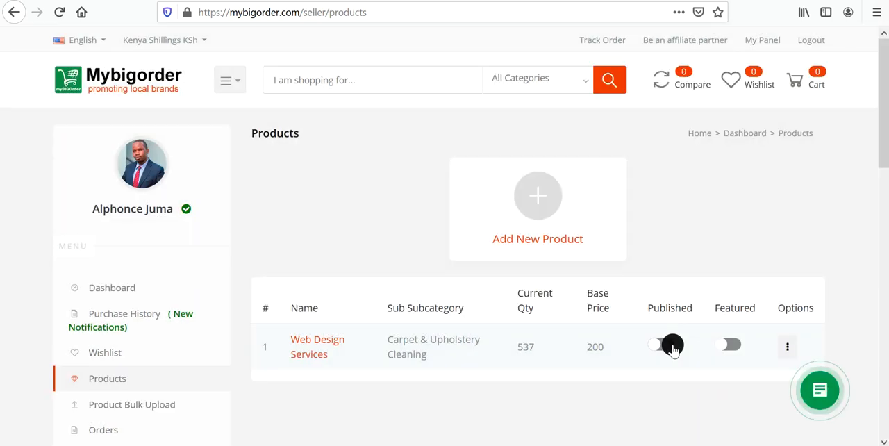
left_click(730, 347)
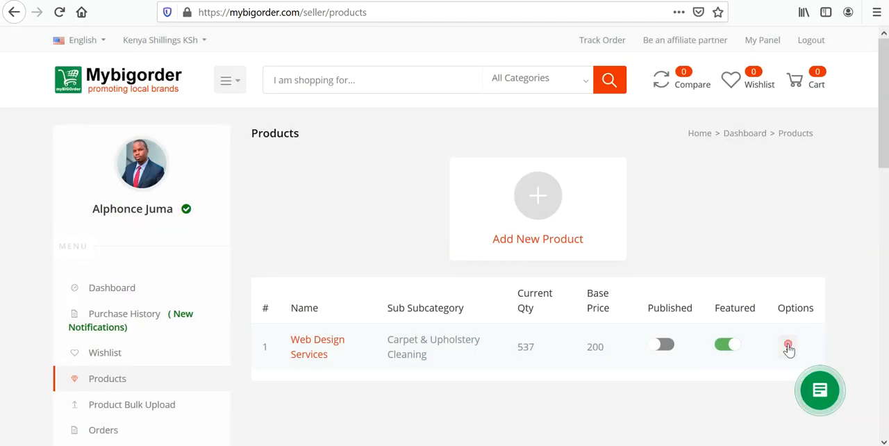
left_click(789, 347)
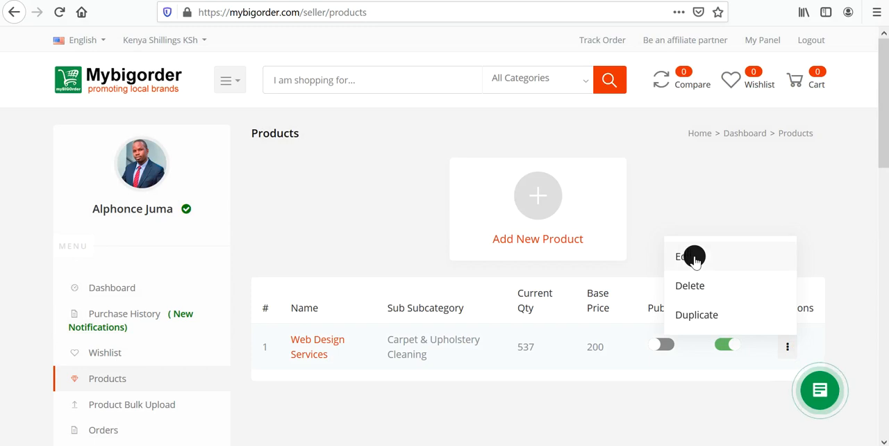
Go to the marketplace home page and visit the Oracom Web Solutions LTD store listed under Best Sellers.
left_click(147, 90)
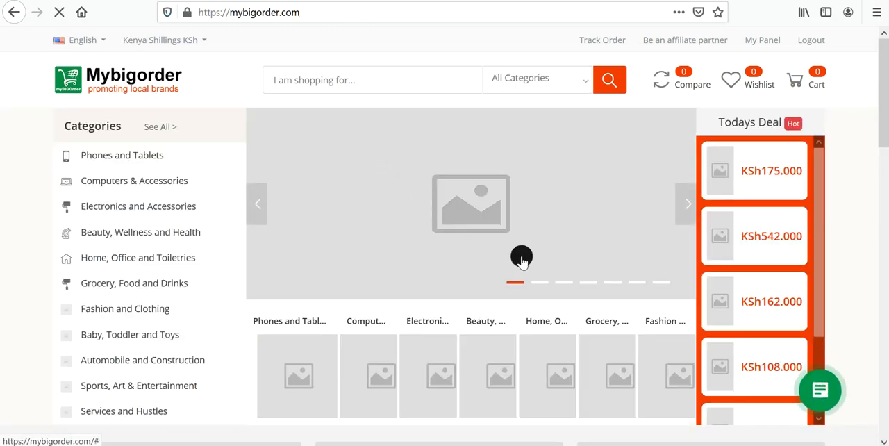
scroll(539, 271, "down", 10)
scroll(541, 271, "down", 1)
scroll(540, 271, "up", 4)
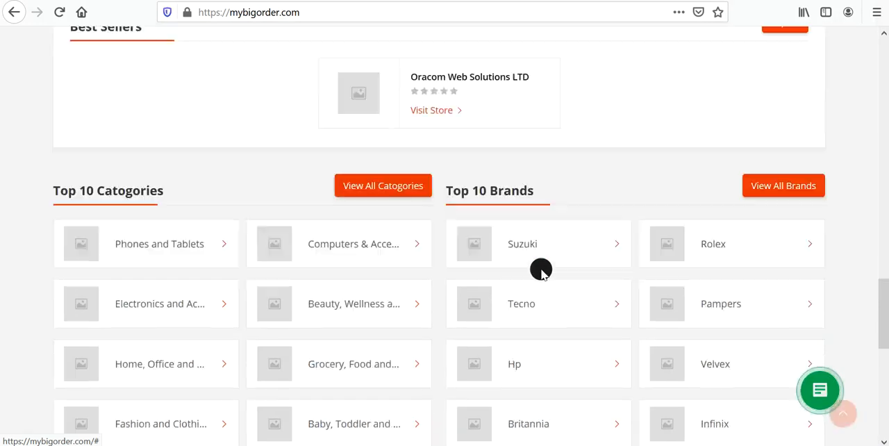
scroll(541, 270, "down", 4)
scroll(540, 270, "down", 4)
scroll(541, 271, "up", 8)
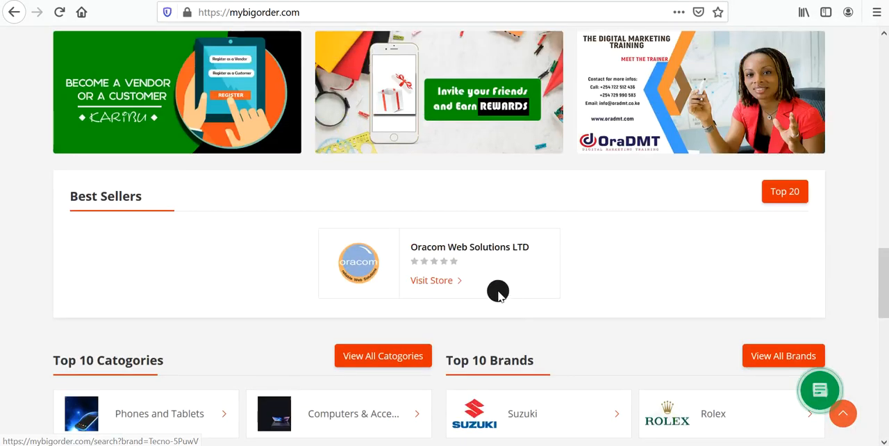
left_click(431, 281)
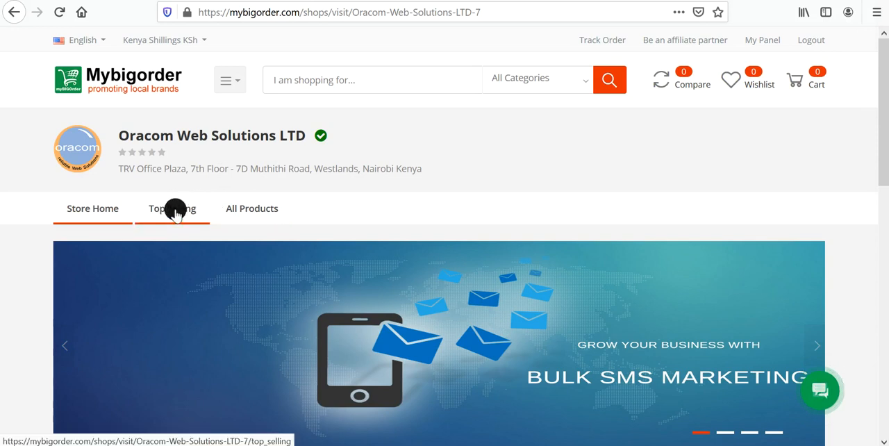
Look over the store page's Featured Products and New Arrival Products sections, and highlight the store's web address.
scroll(292, 264, "down", 4)
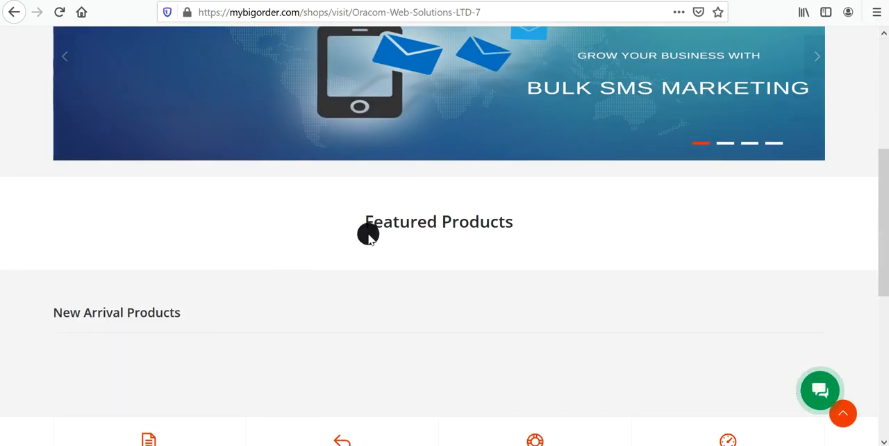
scroll(242, 307, "down", 2)
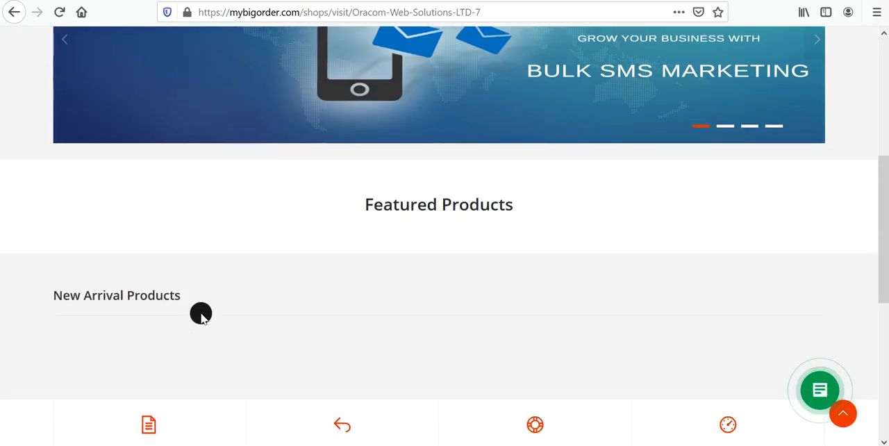
scroll(486, 224, "up", 4)
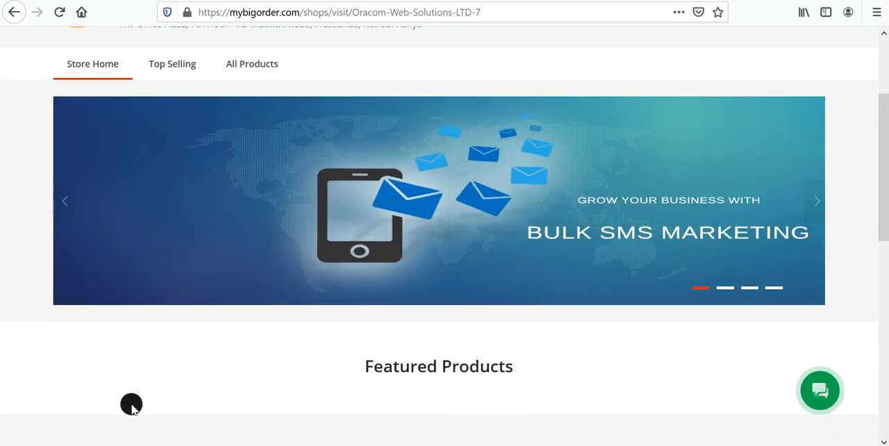
scroll(359, 229, "up", 2)
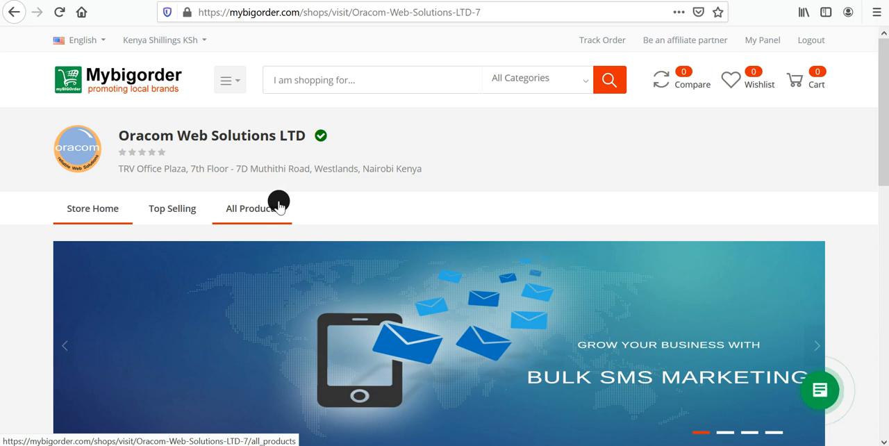
left_click(502, 14)
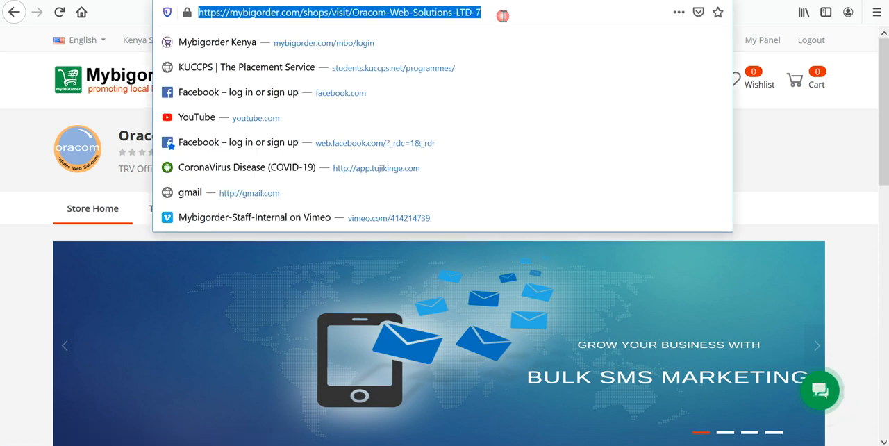
left_click(6, 268)
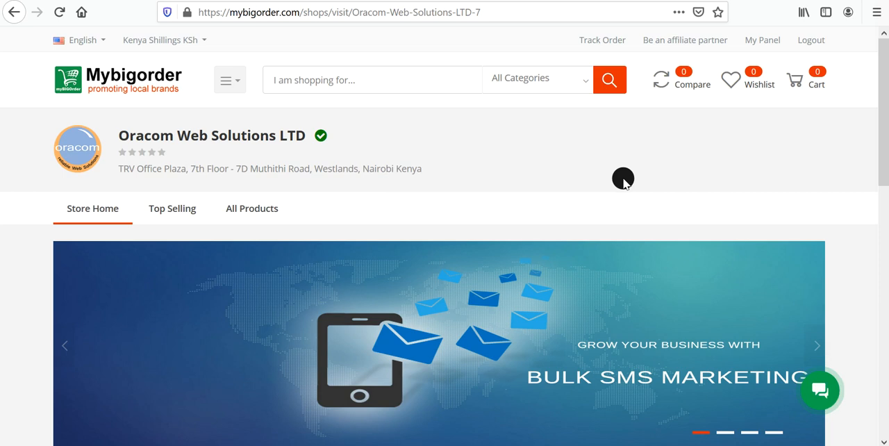
Page through the promotional banner slides on the Oracom Web Solutions LTD store home page.
scroll(788, 255, "down", 2)
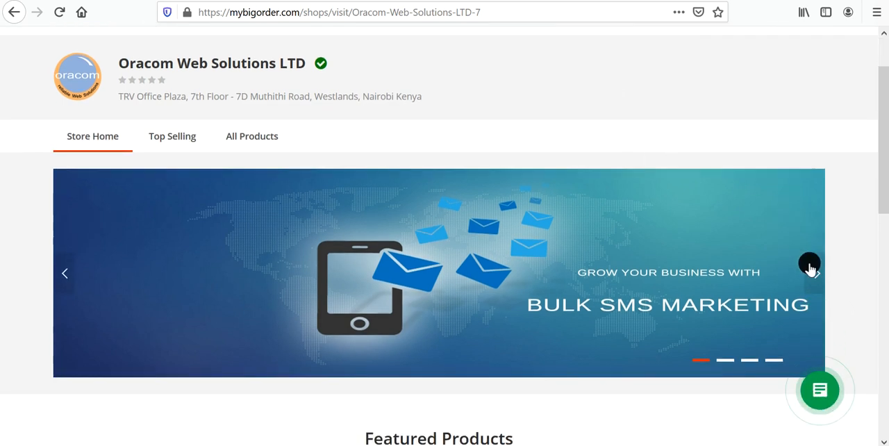
left_click(817, 272)
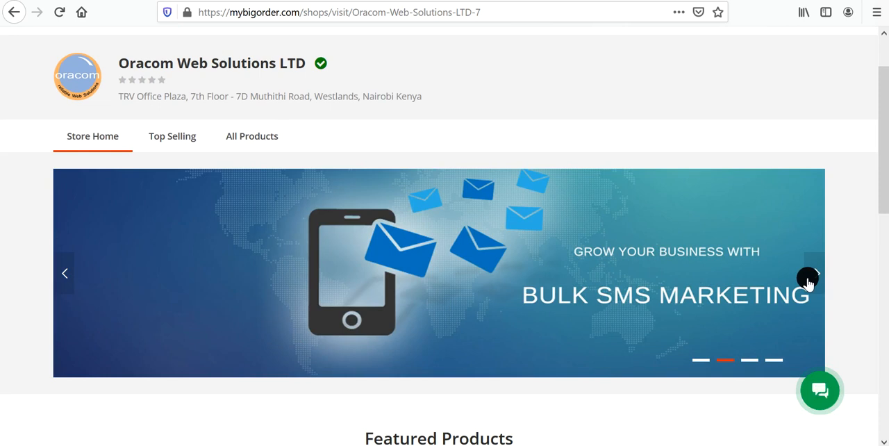
left_click(817, 270)
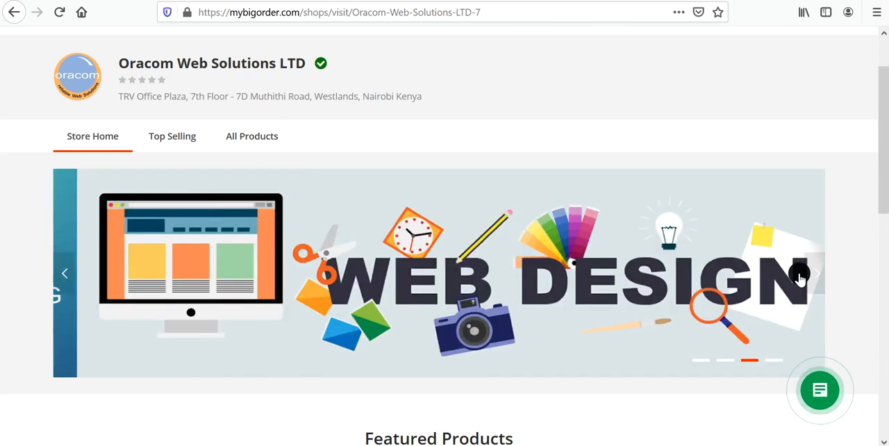
left_click(814, 276)
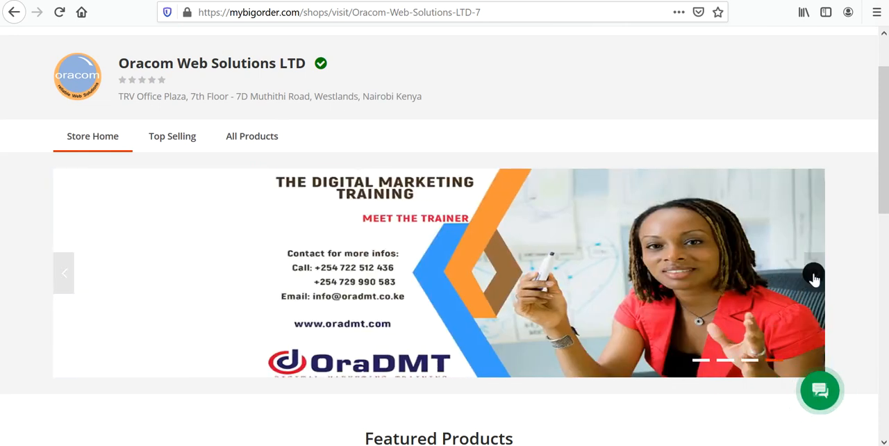
left_click(817, 278)
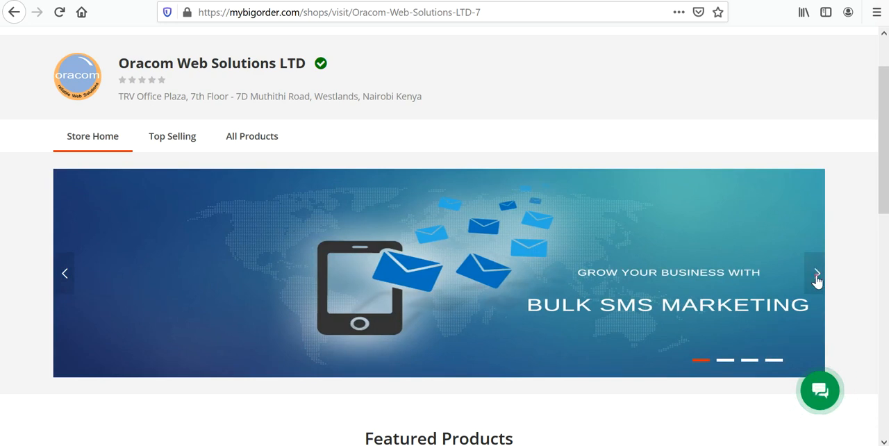
left_click(817, 278)
Examine the sections below the store banner, down to the Seller Policy, Return Policy, Manual and My Profile links.
scroll(569, 250, "down", 3)
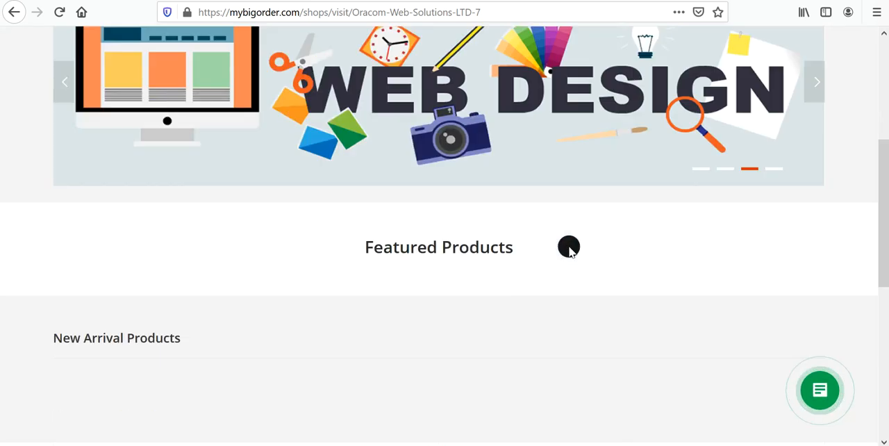
scroll(569, 250, "down", 5)
scroll(569, 250, "up", 10)
scroll(568, 250, "down", 10)
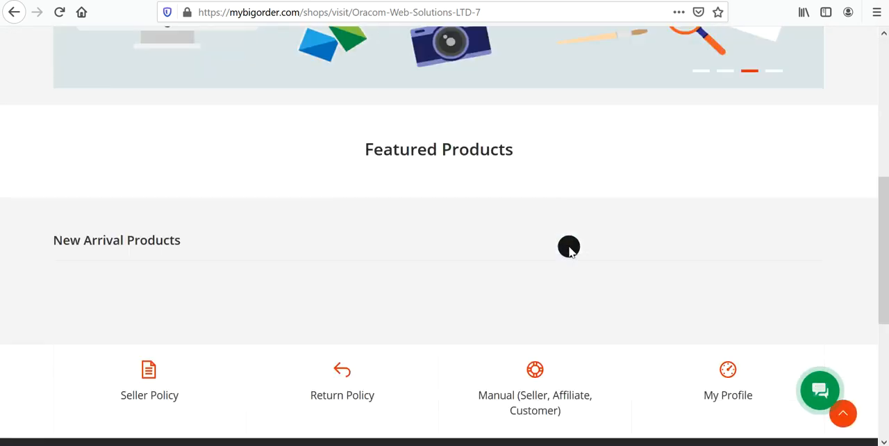
scroll(569, 248, "down", 5)
scroll(569, 249, "up", 5)
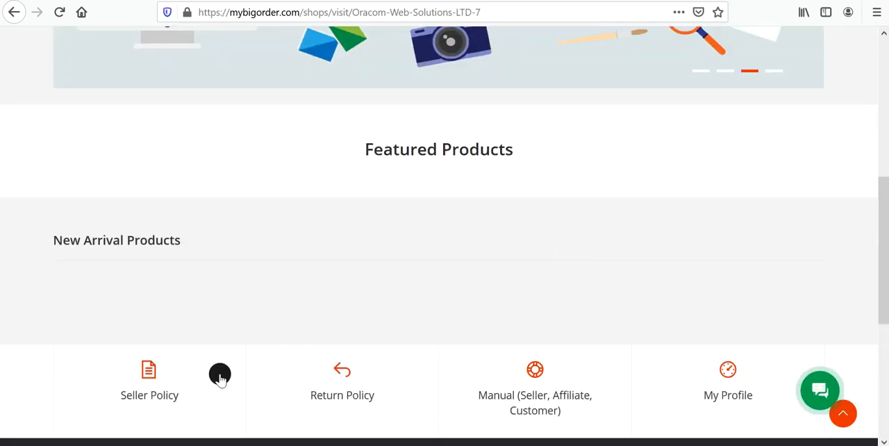
scroll(623, 240, "up", 5)
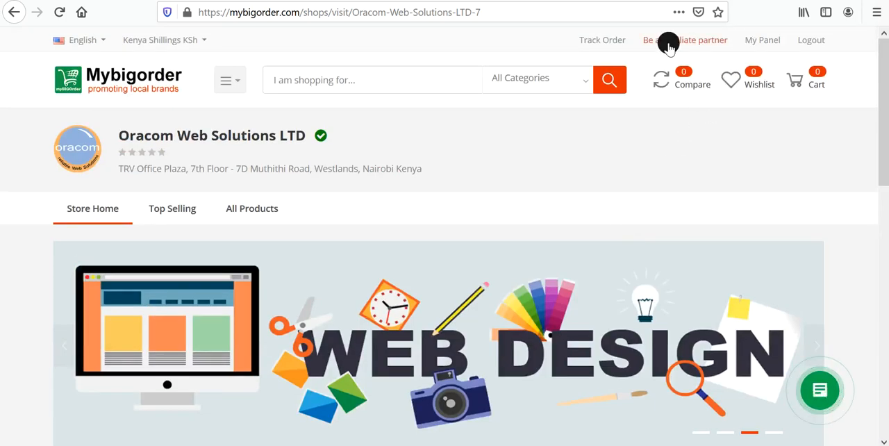
Go to the Support Ticket page of the seller dashboard, view the blank Create a Ticket form and close it.
left_click(757, 40)
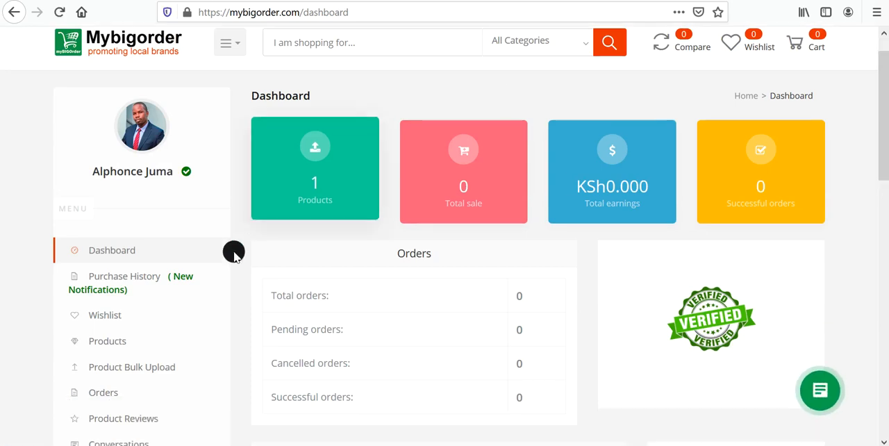
scroll(139, 323, "down", 5)
scroll(132, 338, "down", 1)
left_click(121, 230)
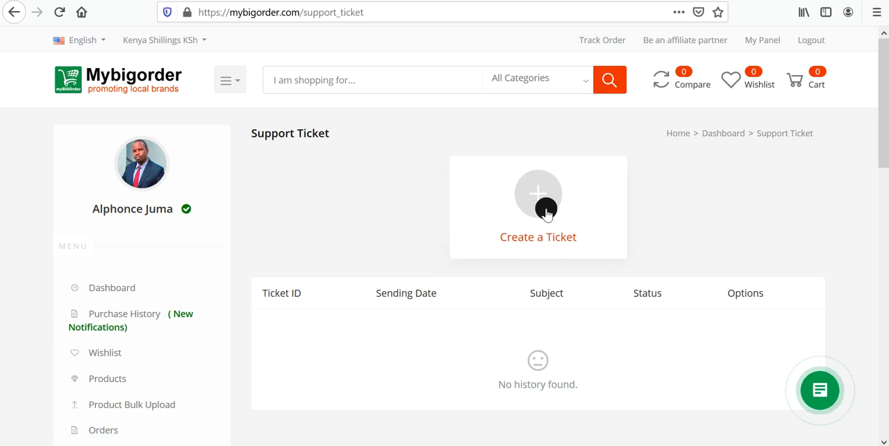
left_click(546, 210)
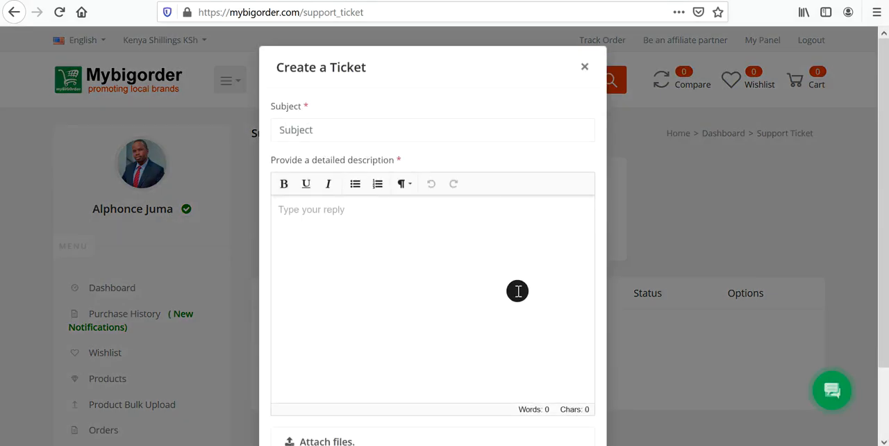
left_click(585, 66)
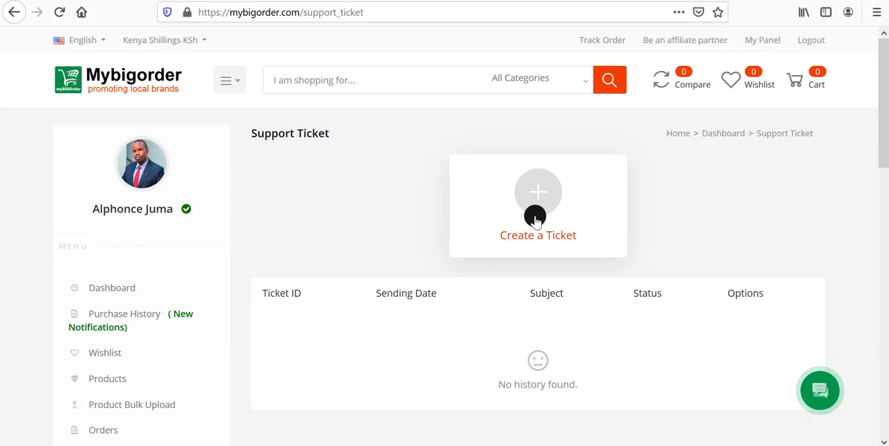
Show the marketplace product categories and look over the subcategories under Services and Hustles.
mouse_move(234, 83)
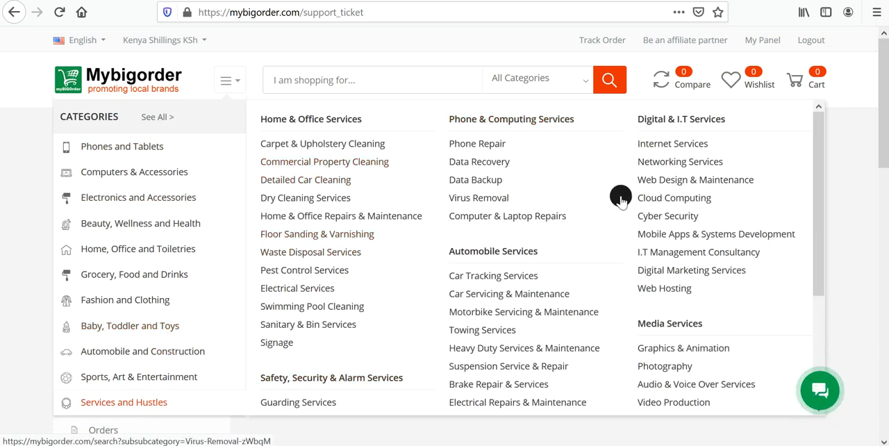
scroll(620, 200, "down", 5)
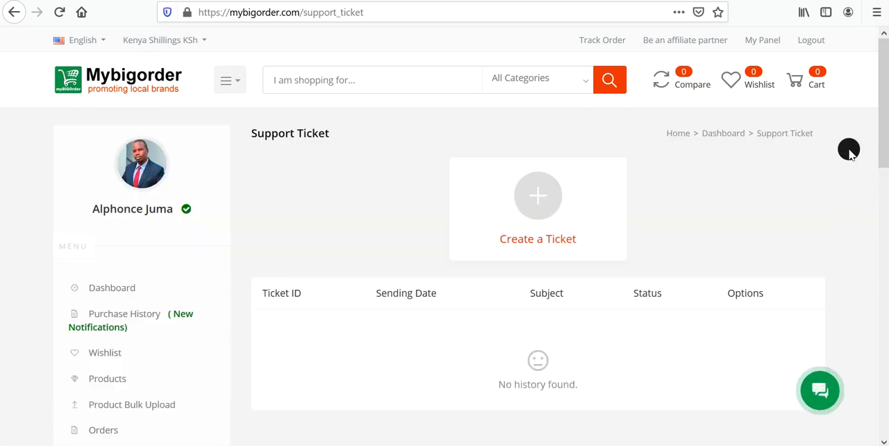